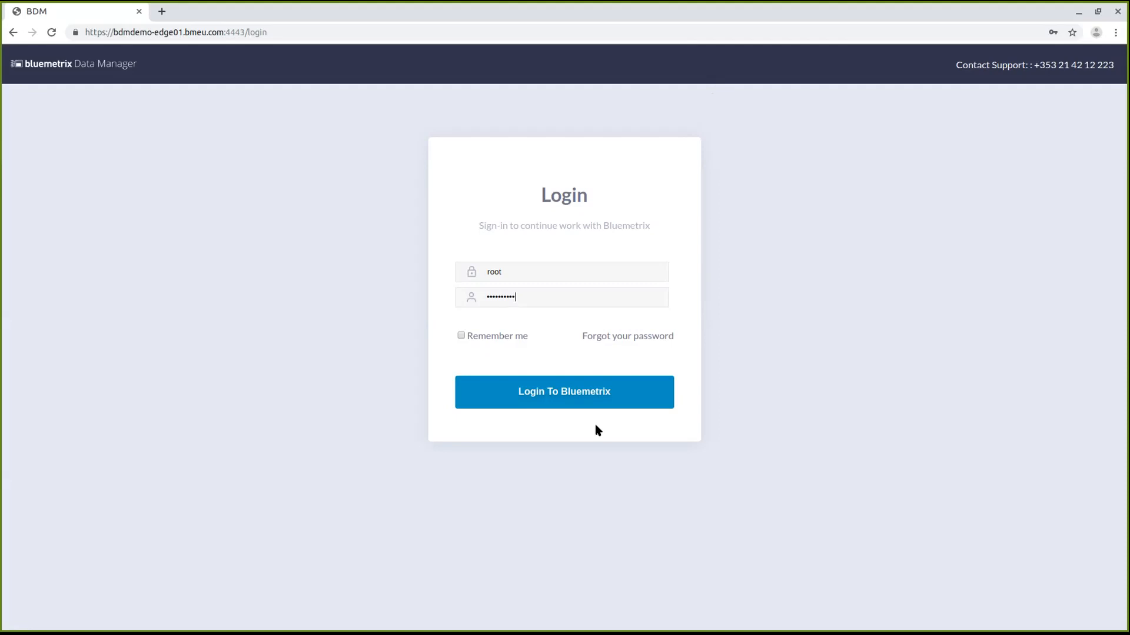
Step: Sign in with the credentials already filled in and create a new pipeline in the Pipeline Library
left_click(579, 403)
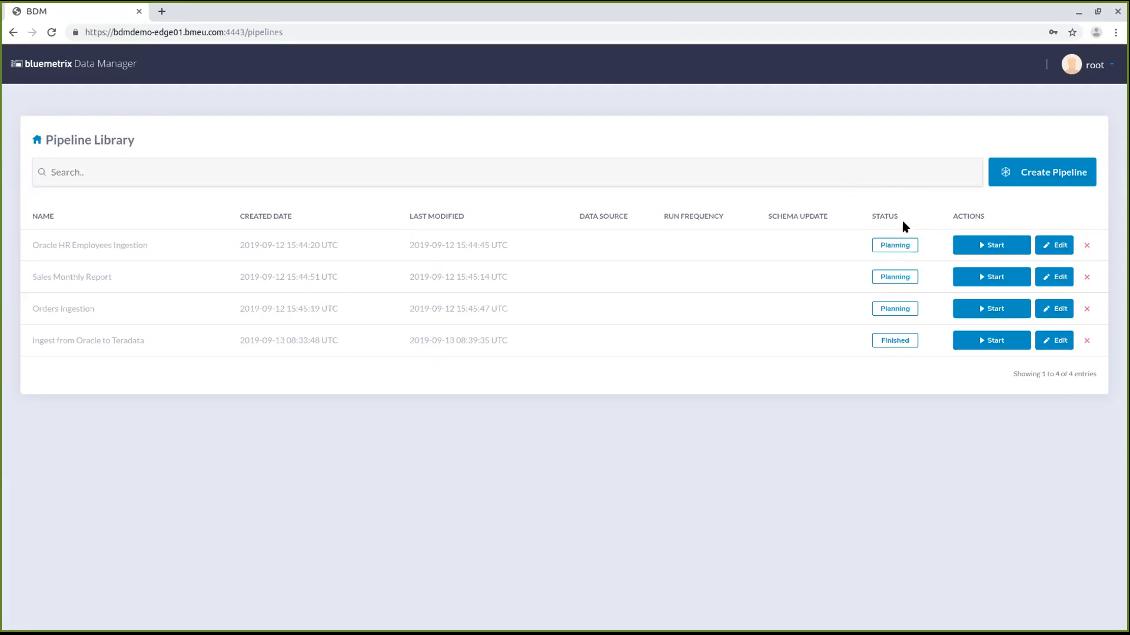
left_click(1059, 172)
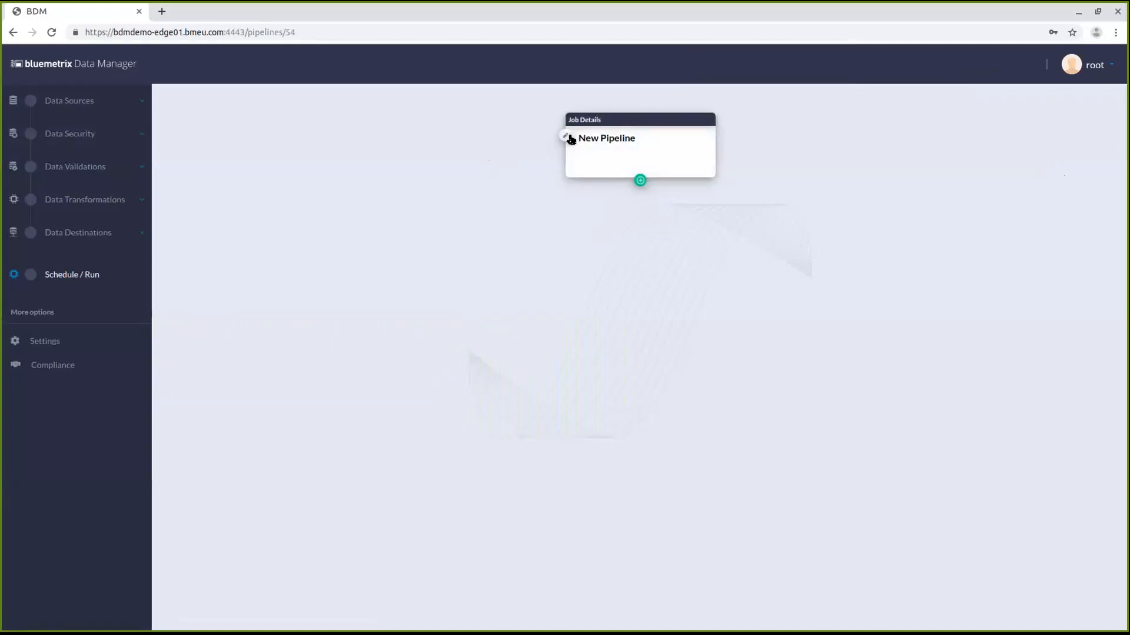
Step: Name the new pipeline Scheduling Job 1
left_click(568, 138)
triple_click(502, 154)
type("Sche")
key("Down")
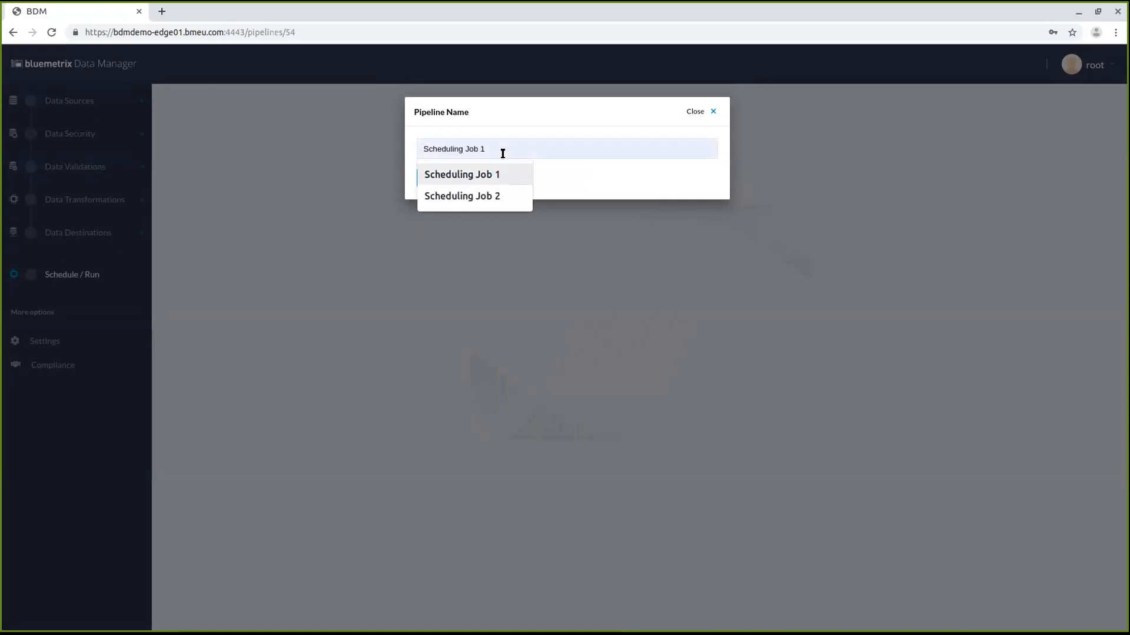
key("Return")
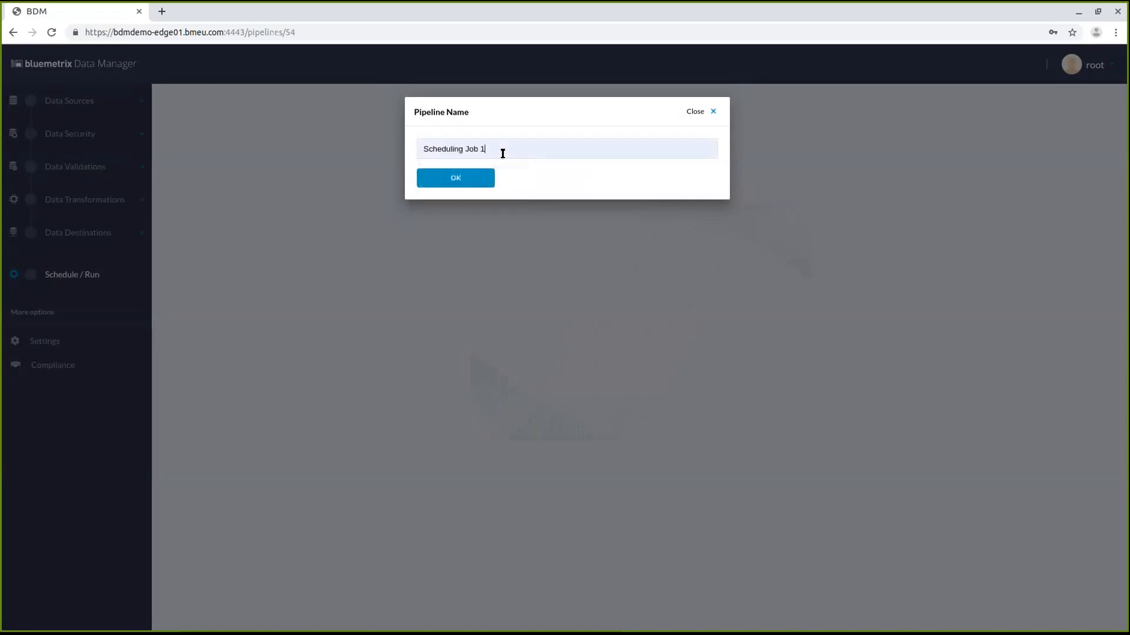
left_click(454, 184)
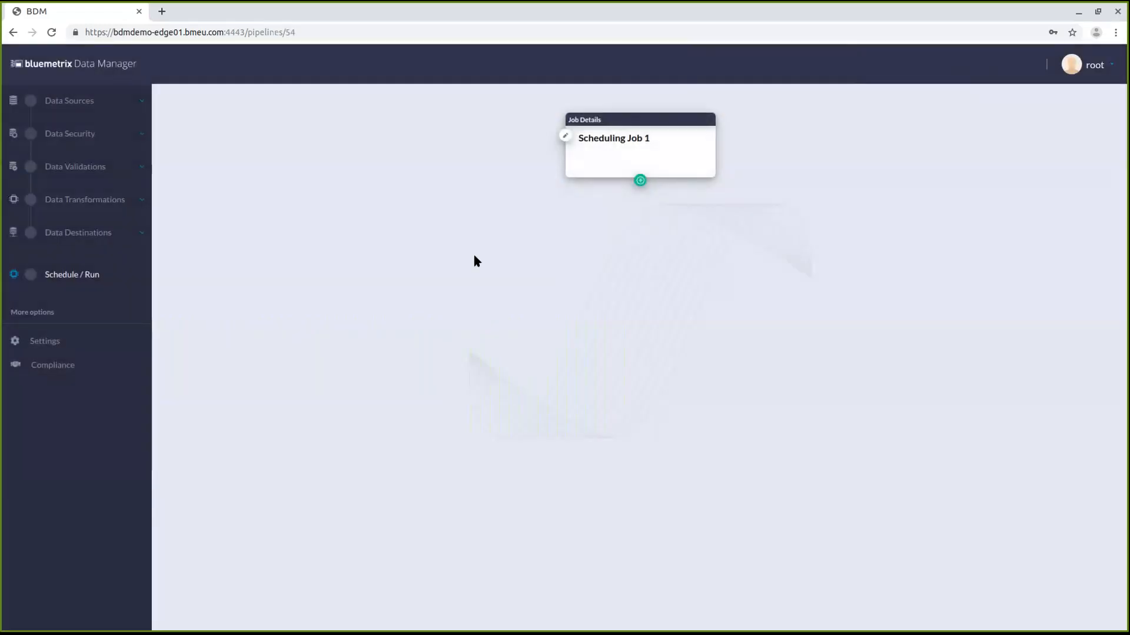
Step: Choose the HR.EMPLOYEES table of the Oracle HR database for the pipeline's data source
left_click(88, 115)
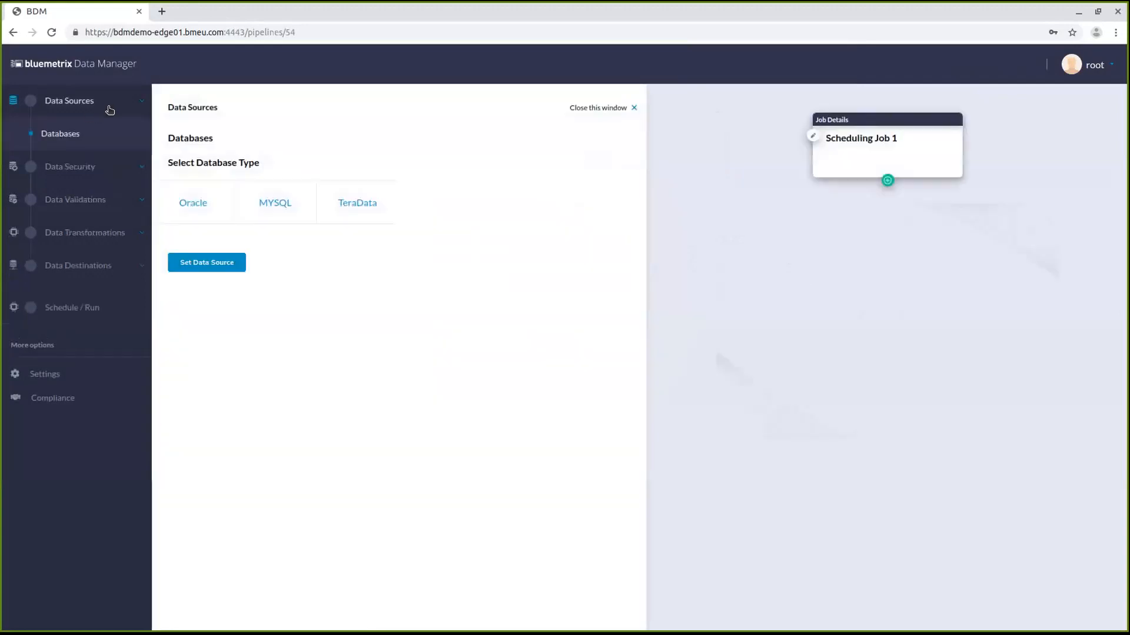
left_click(204, 198)
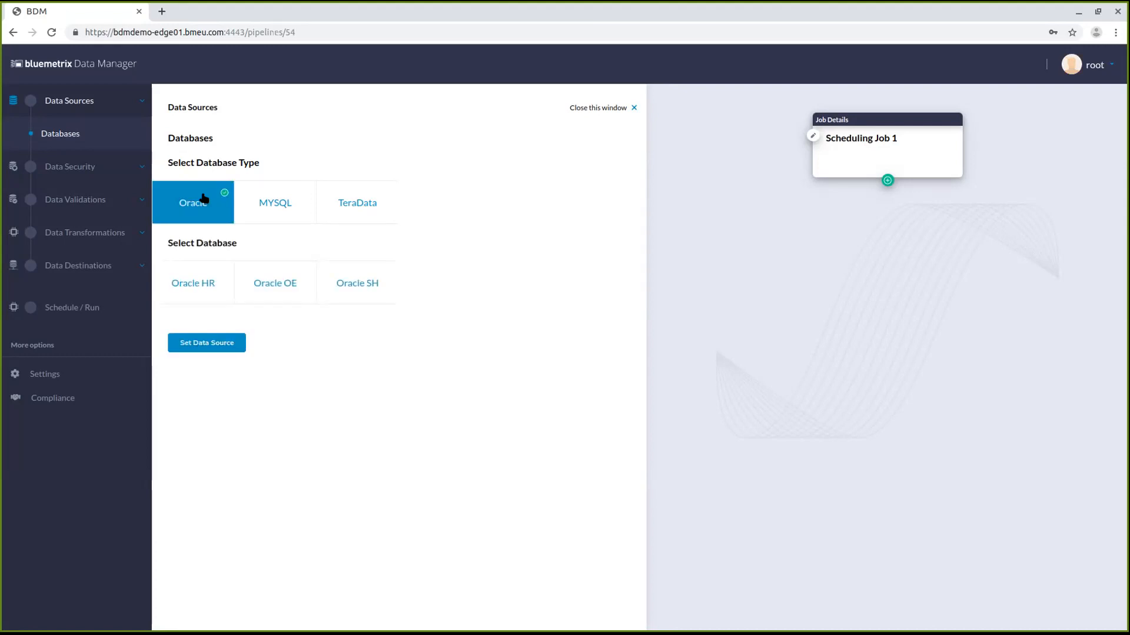
left_click(193, 287)
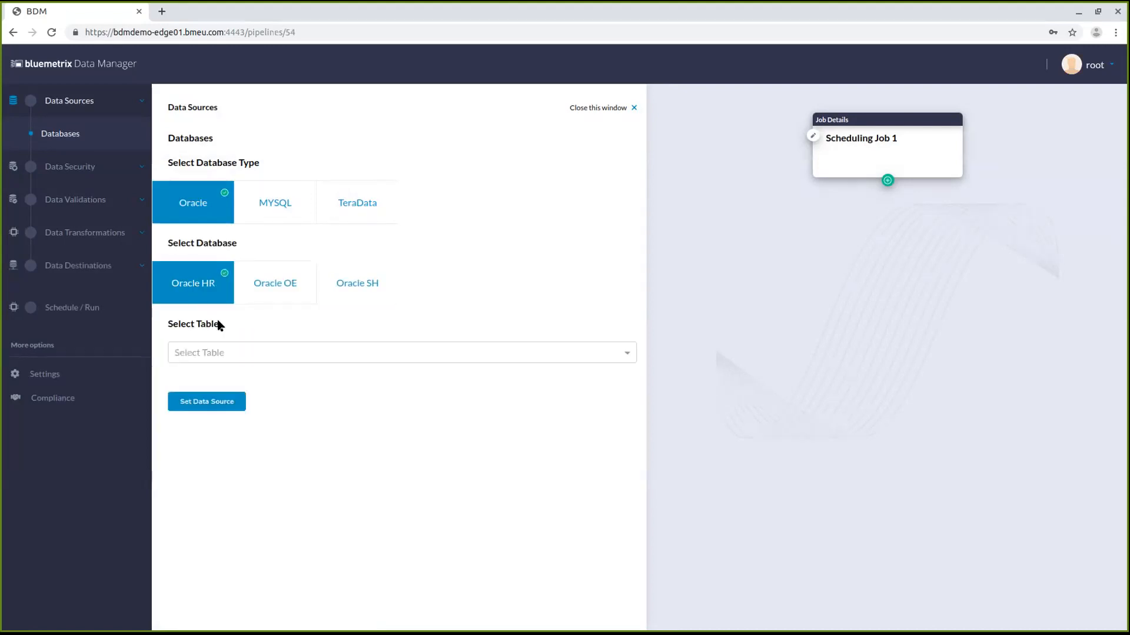
left_click(218, 351)
left_click(222, 438)
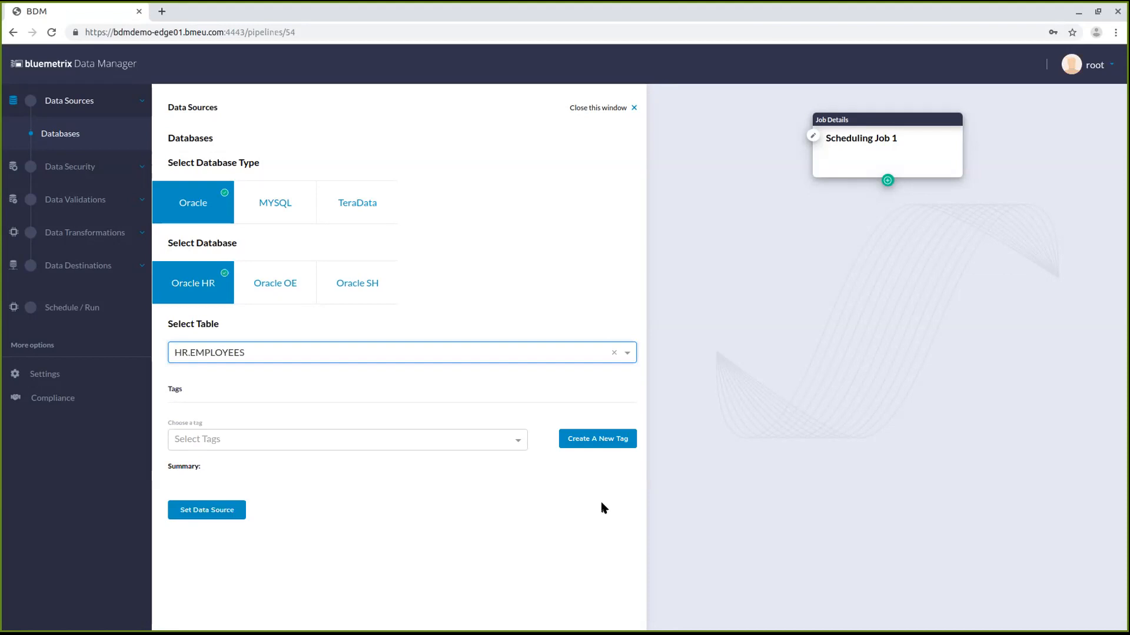
Step: Create the tag Demo Scheduling for the HR.EMPLOYEES source, set the data source and expand its tags in the pipeline diagram
left_click(594, 436)
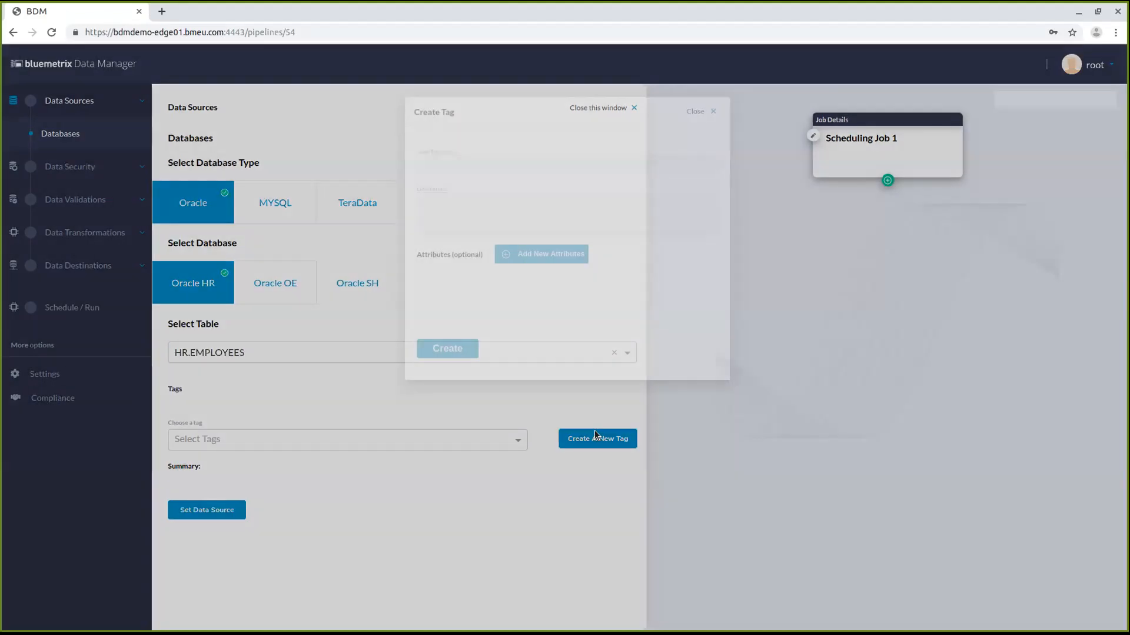
left_click(496, 161)
type("Demo1")
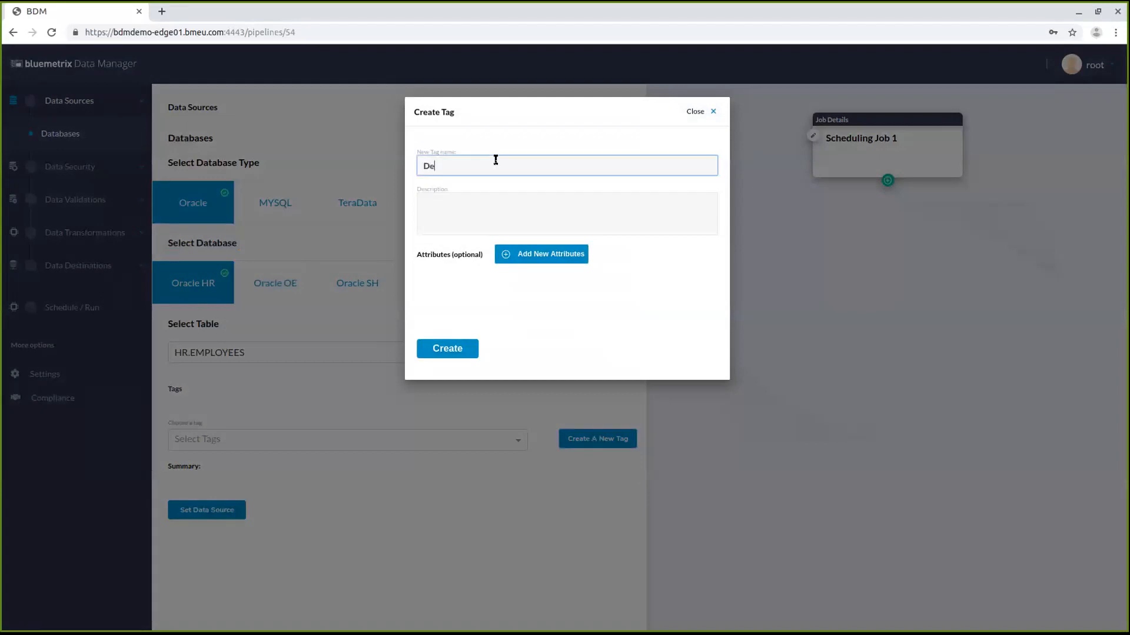
key("BackSpace")
type("Scheduling")
left_click(441, 348)
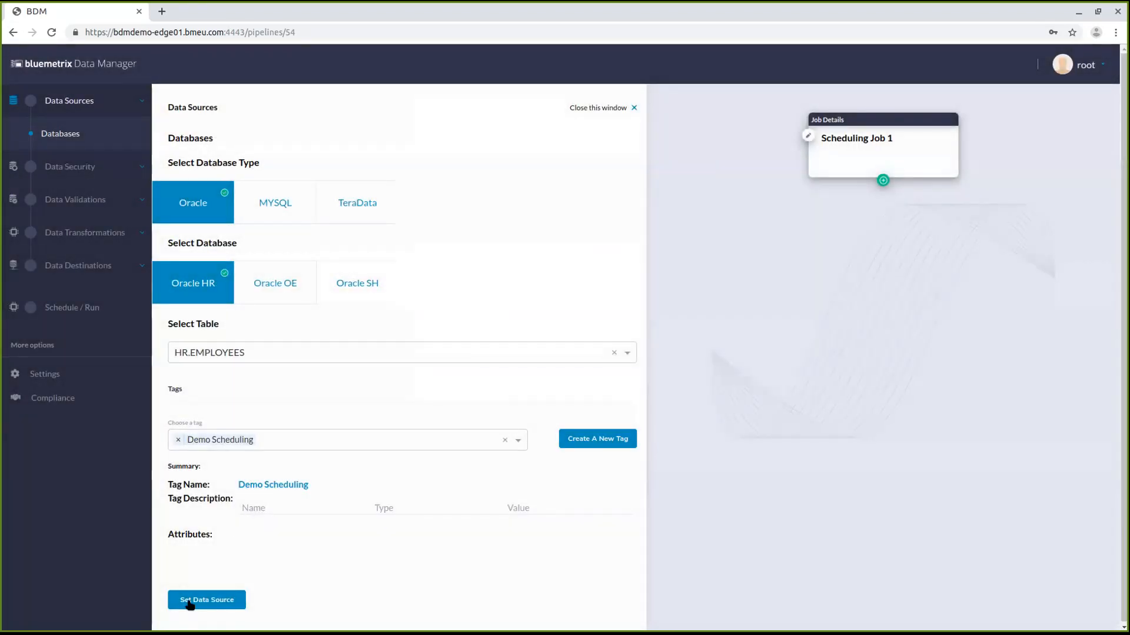
left_click(189, 602)
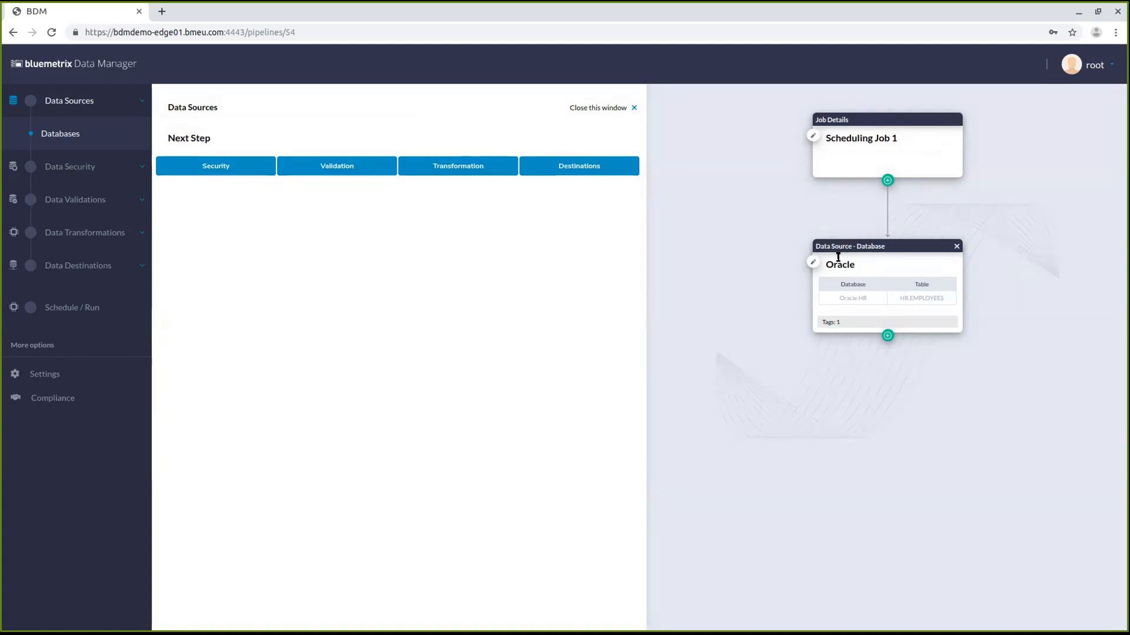
left_click(837, 323)
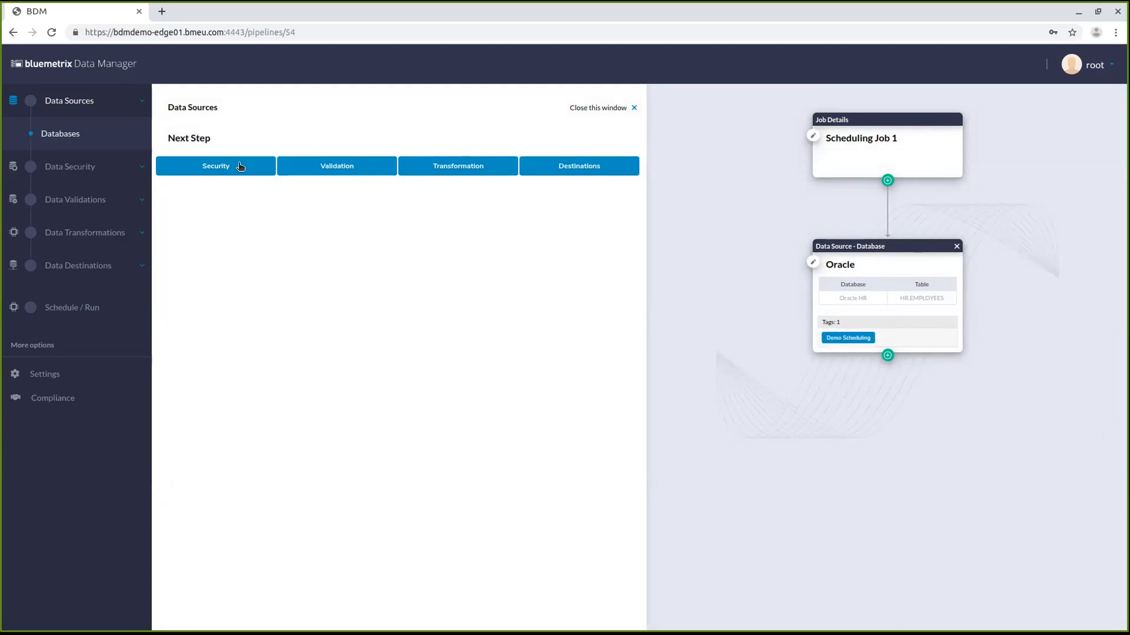
Step: Add an md5 masking stage after the Oracle source for the FIRST_NAME column, with FIRST_NAME as the new column
left_click(886, 356)
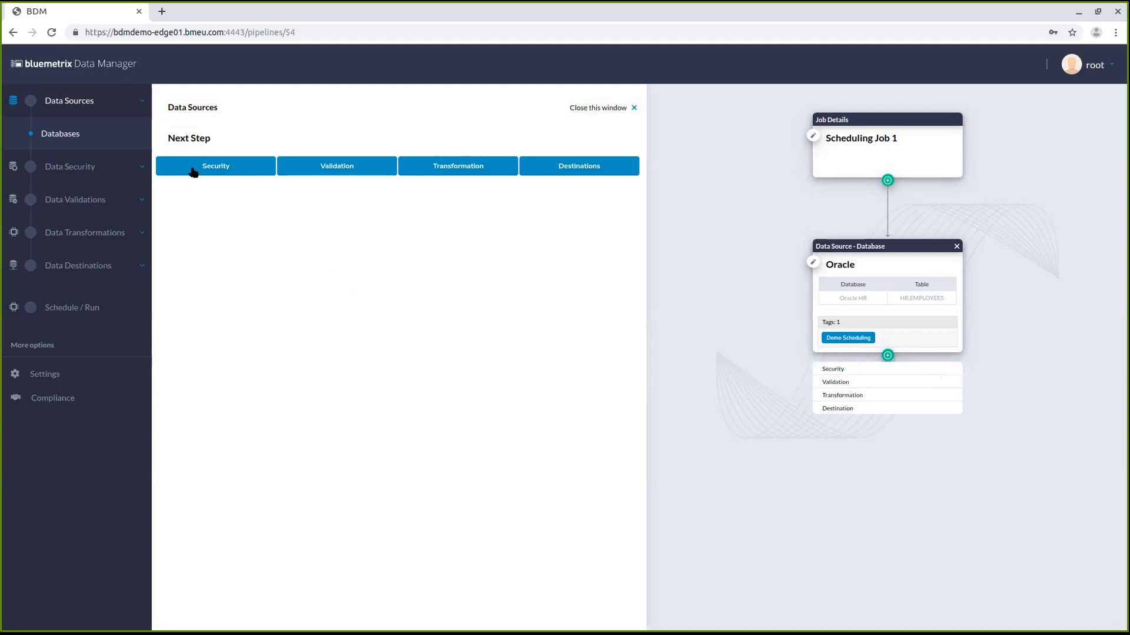
left_click(52, 166)
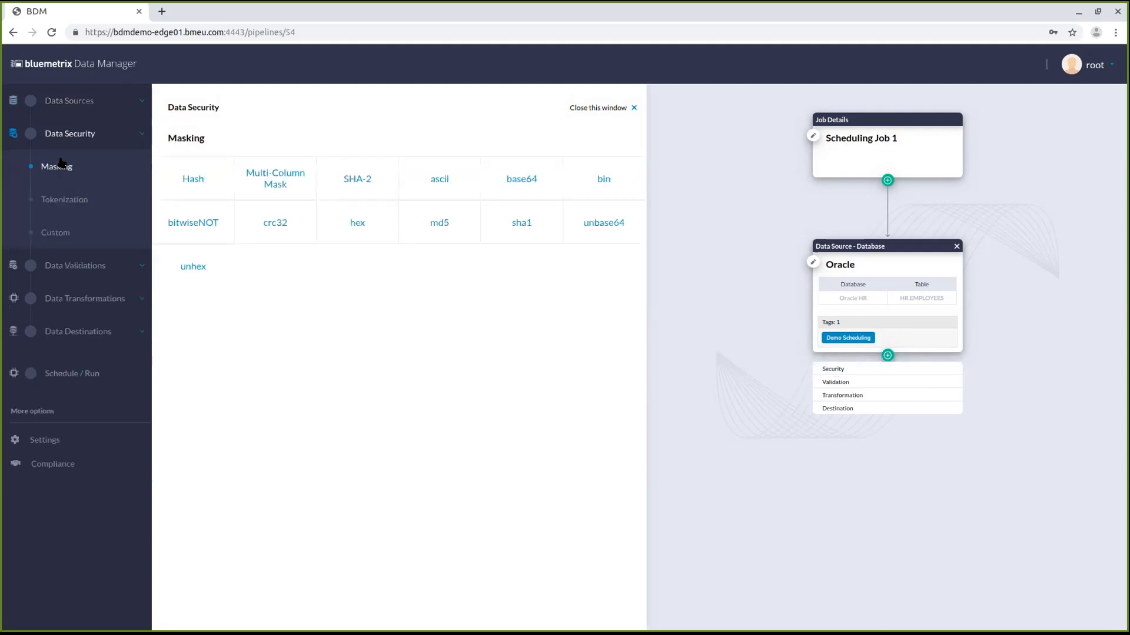
left_click(457, 237)
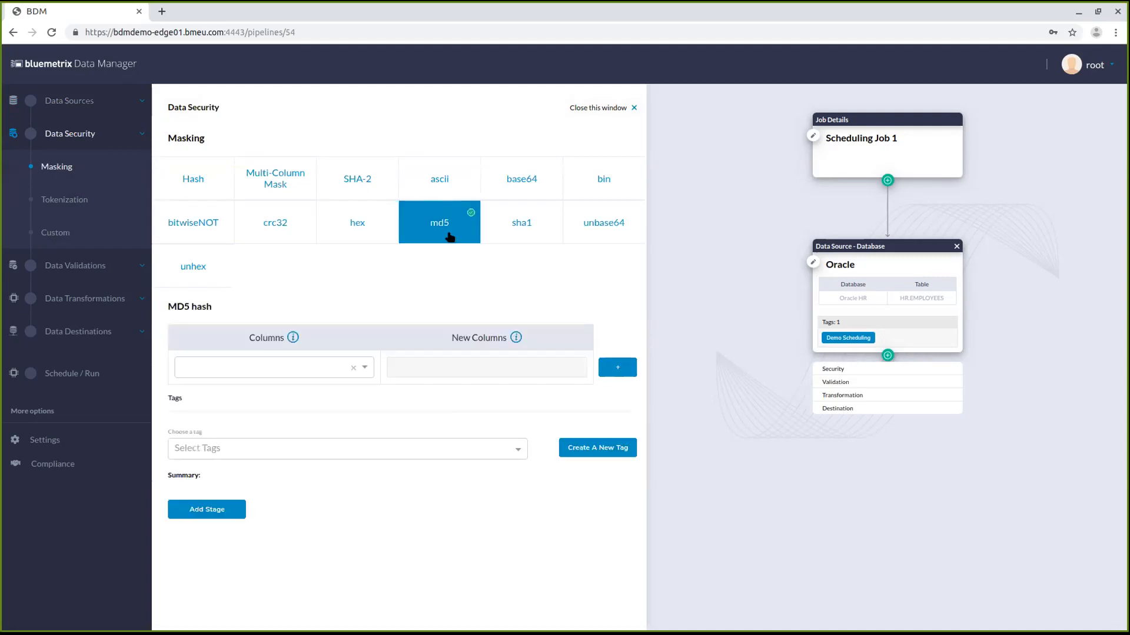
left_click(294, 370)
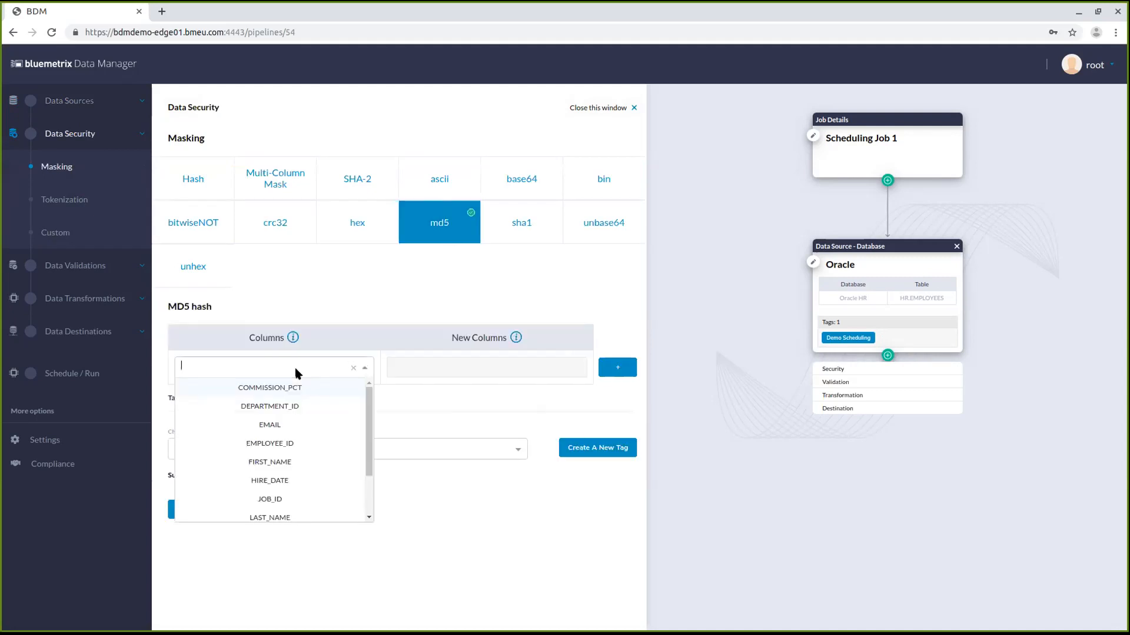
left_click(272, 464)
left_click(501, 362)
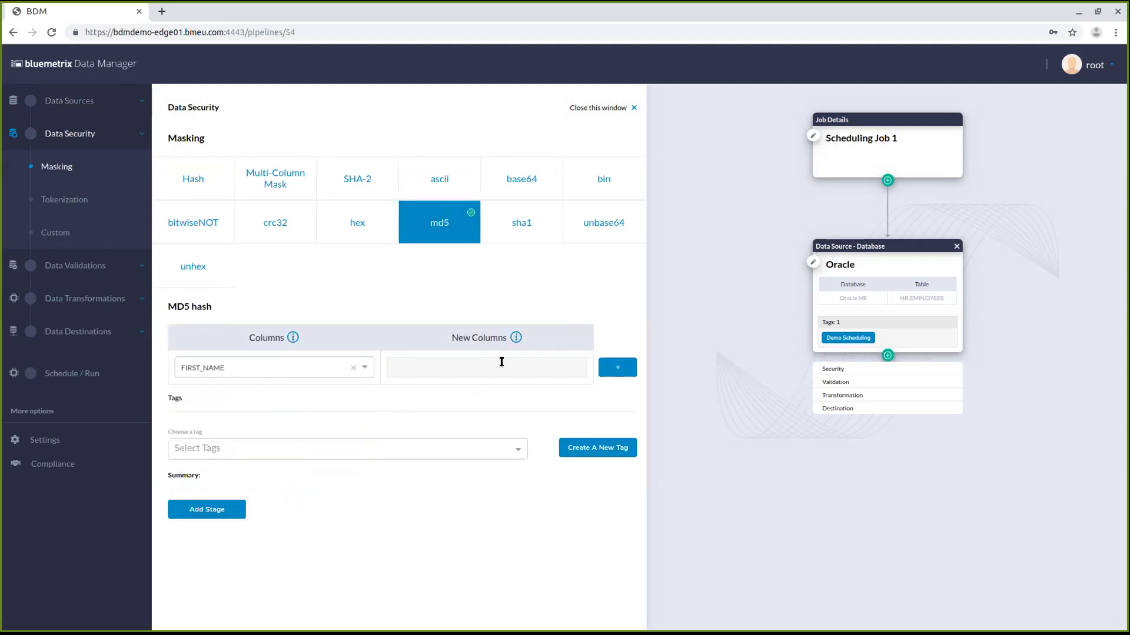
type("FIRST_NAME")
left_click(225, 511)
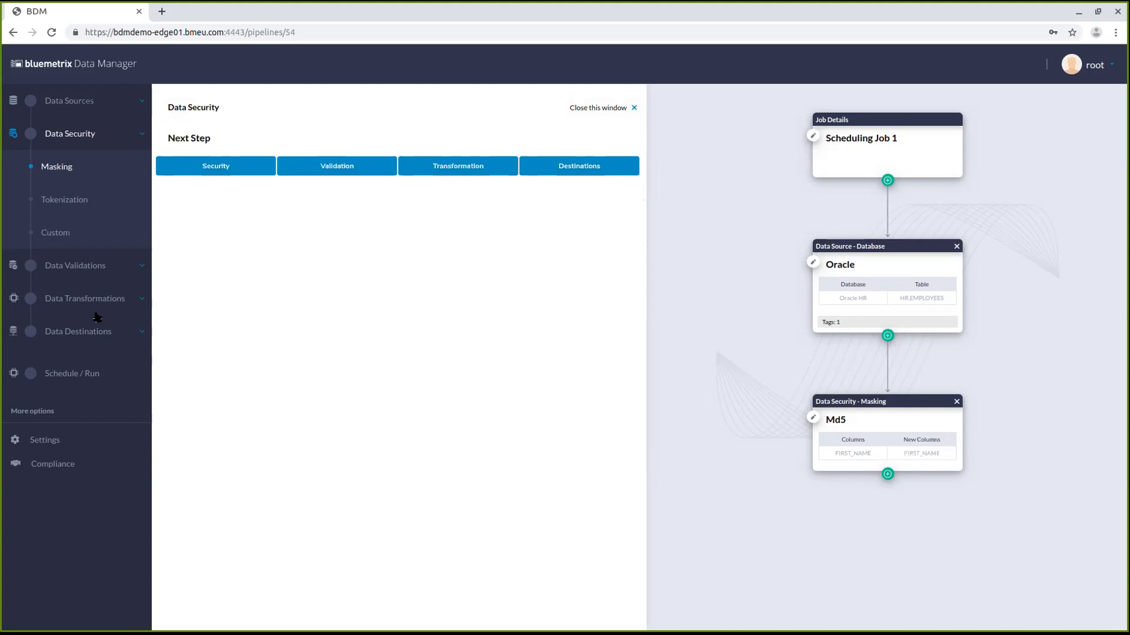
Step: Set the data destination to the DEMO_EMPLOYEES table in the TeraData database, using the Overwrite output mode
left_click(87, 333)
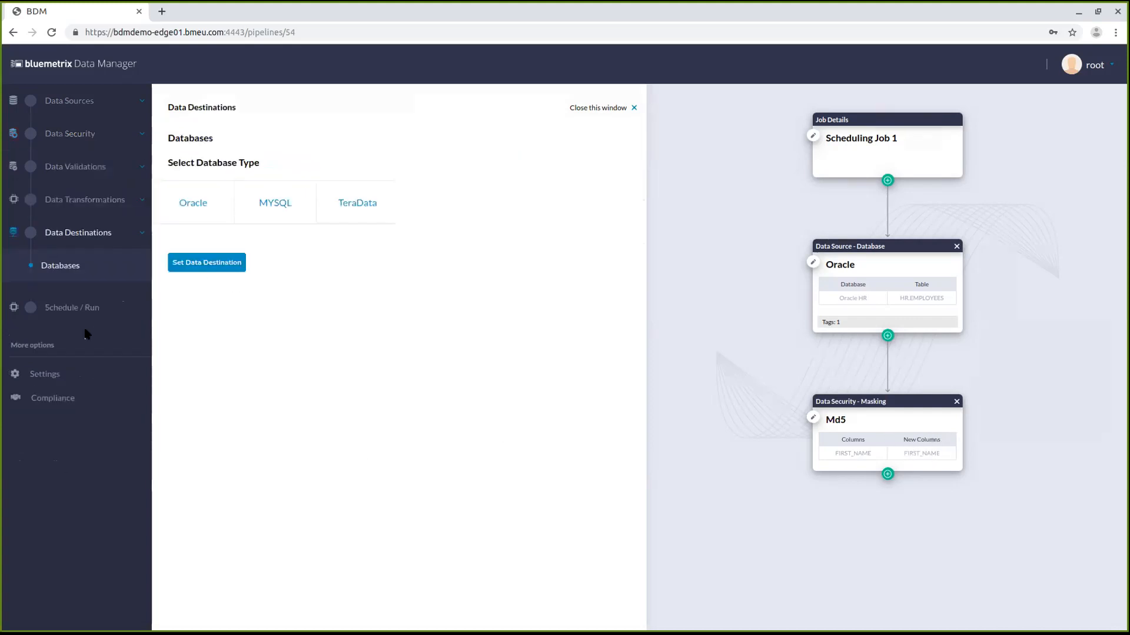
left_click(336, 207)
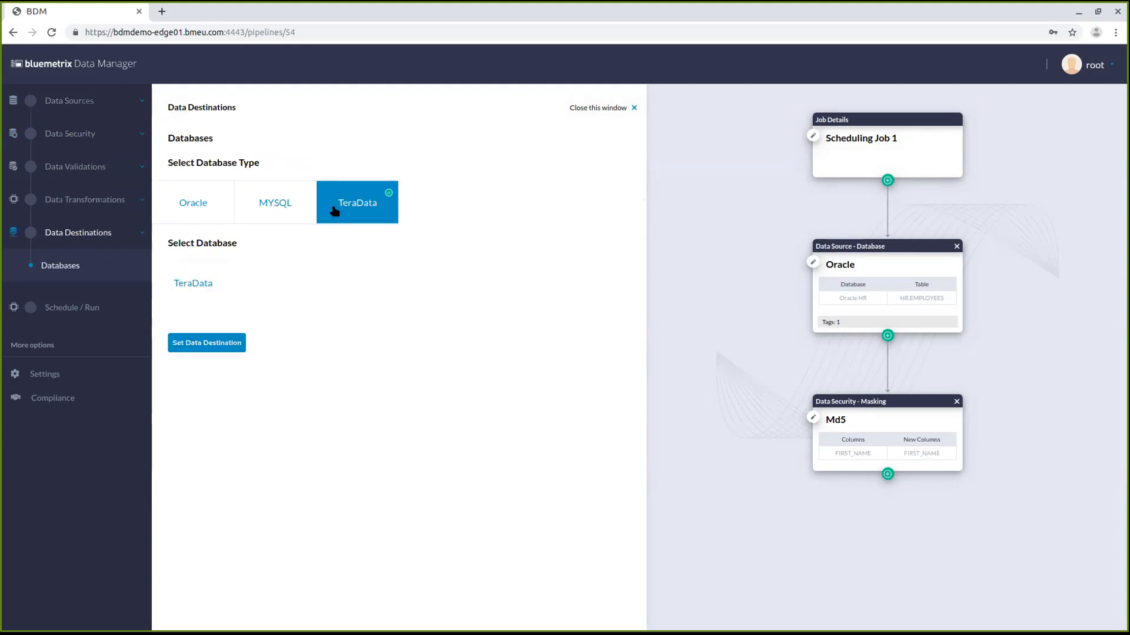
left_click(196, 278)
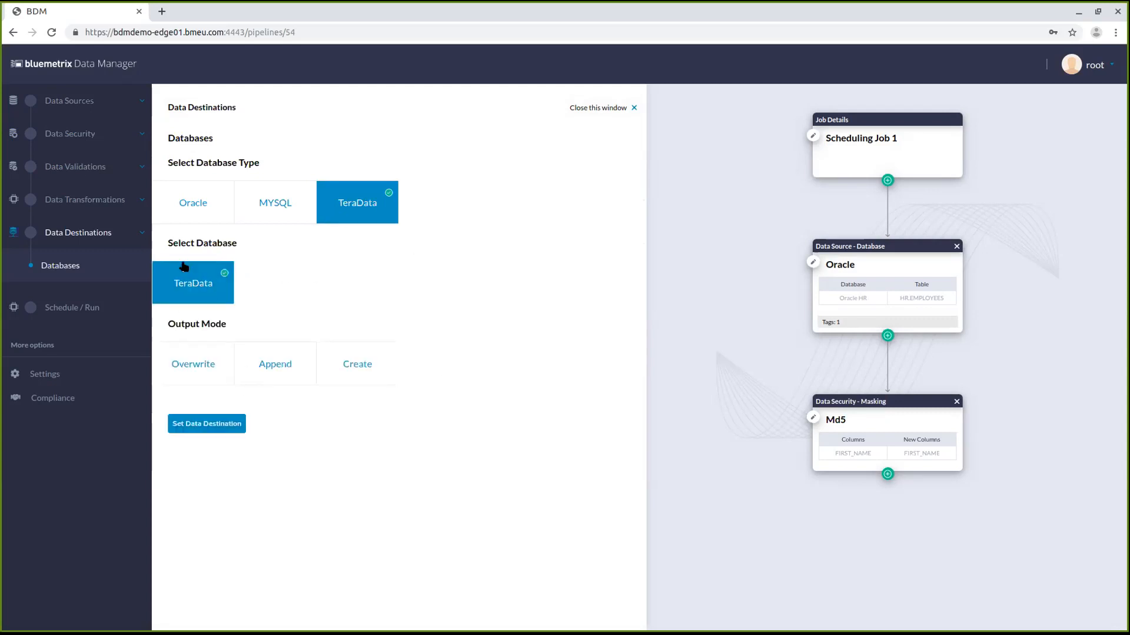
left_click(182, 360)
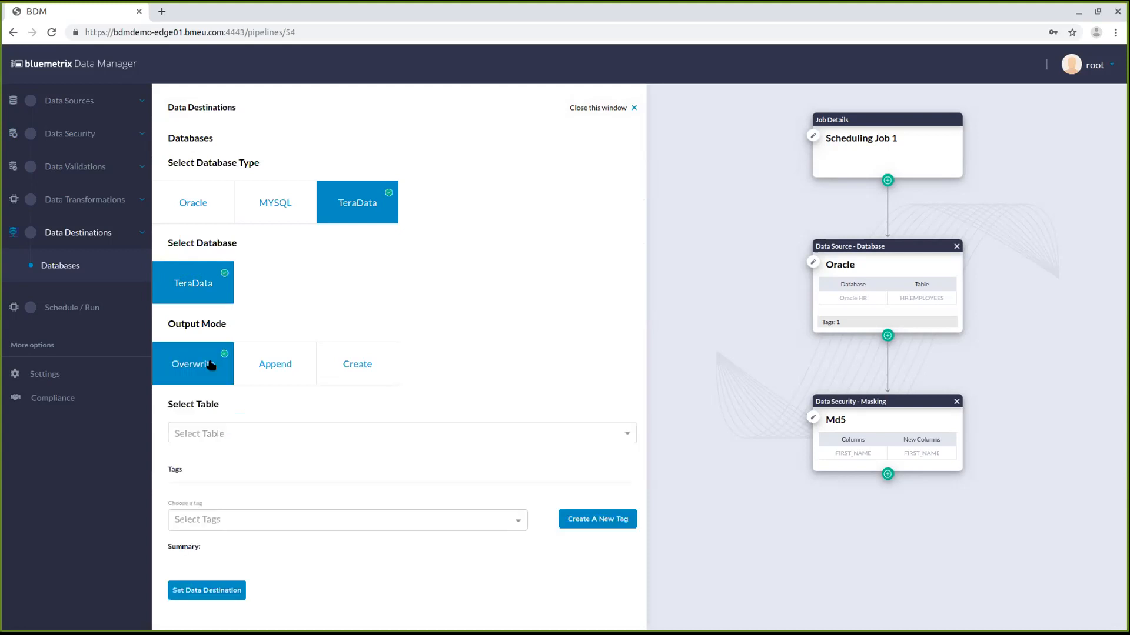
left_click(327, 433)
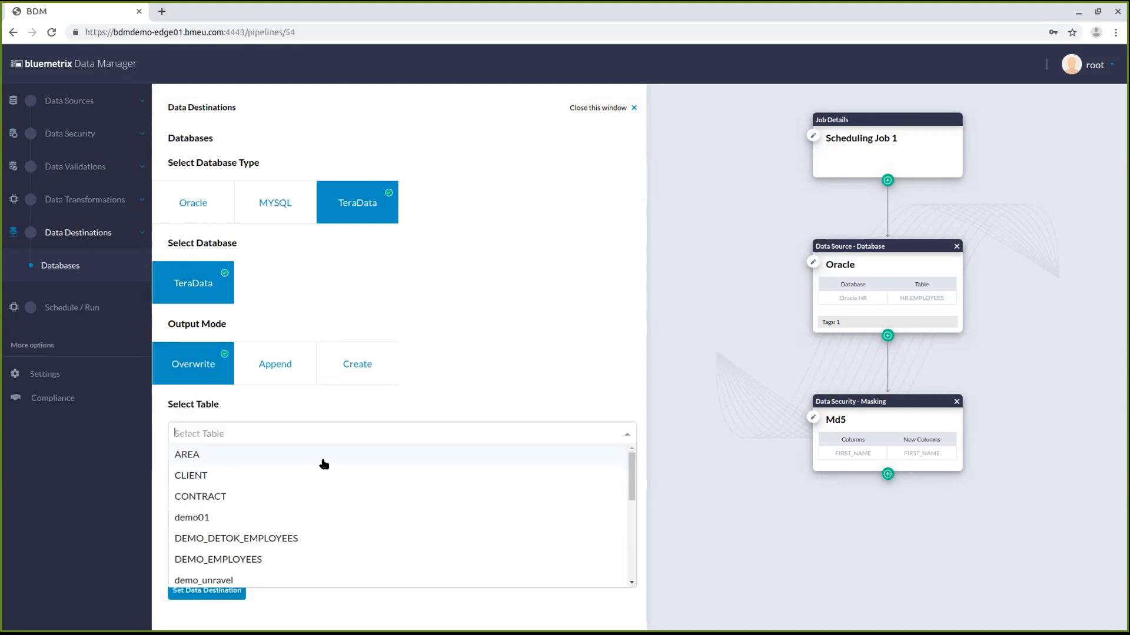
left_click(252, 560)
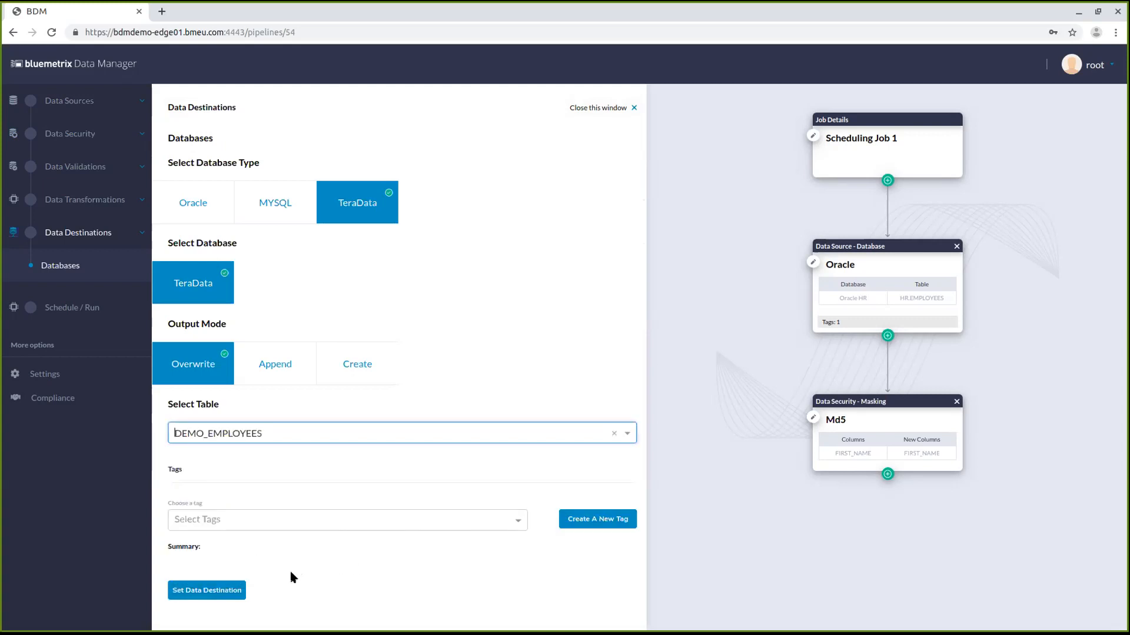
left_click(200, 589)
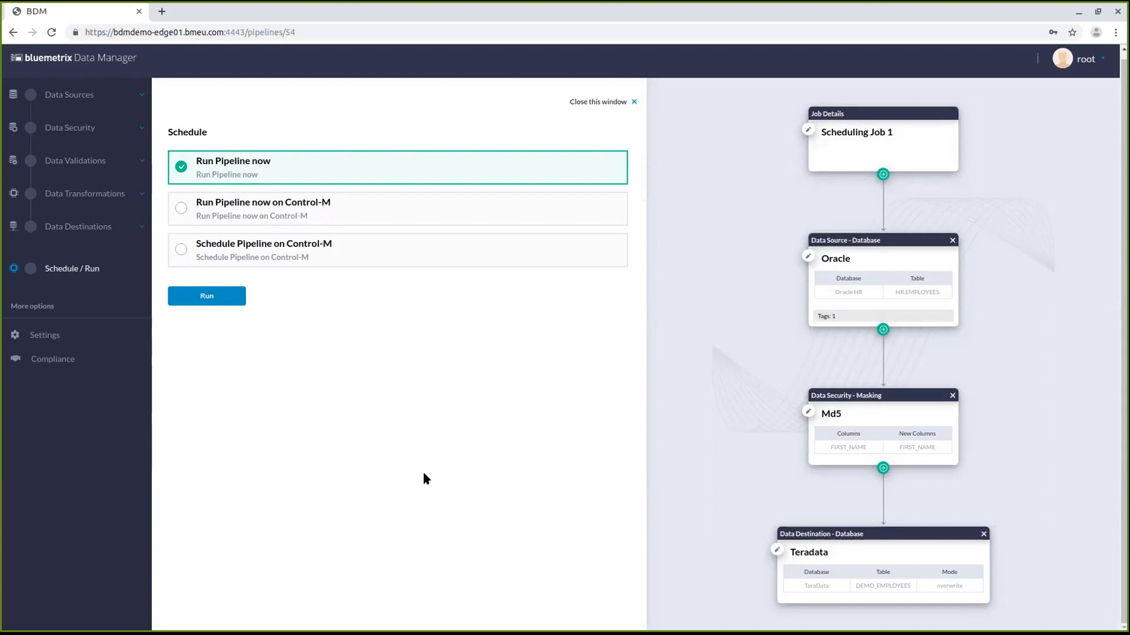
Step: Configure the pipeline schedule on Control-M to run on the specific weekdays Thursday, Friday and Saturday
left_click(227, 241)
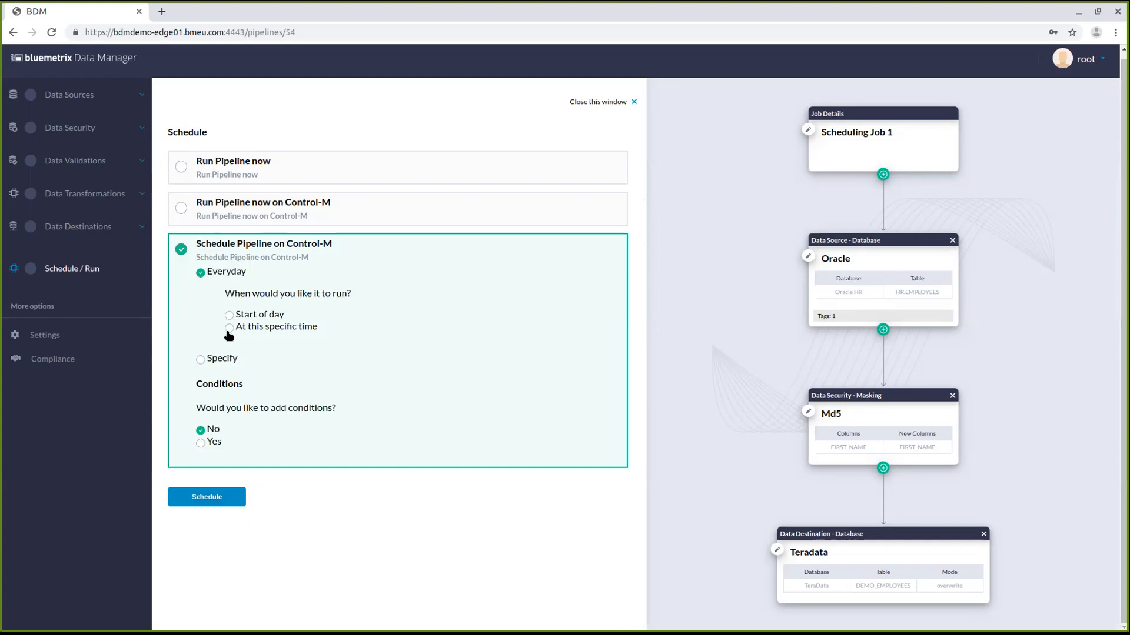
left_click(200, 360)
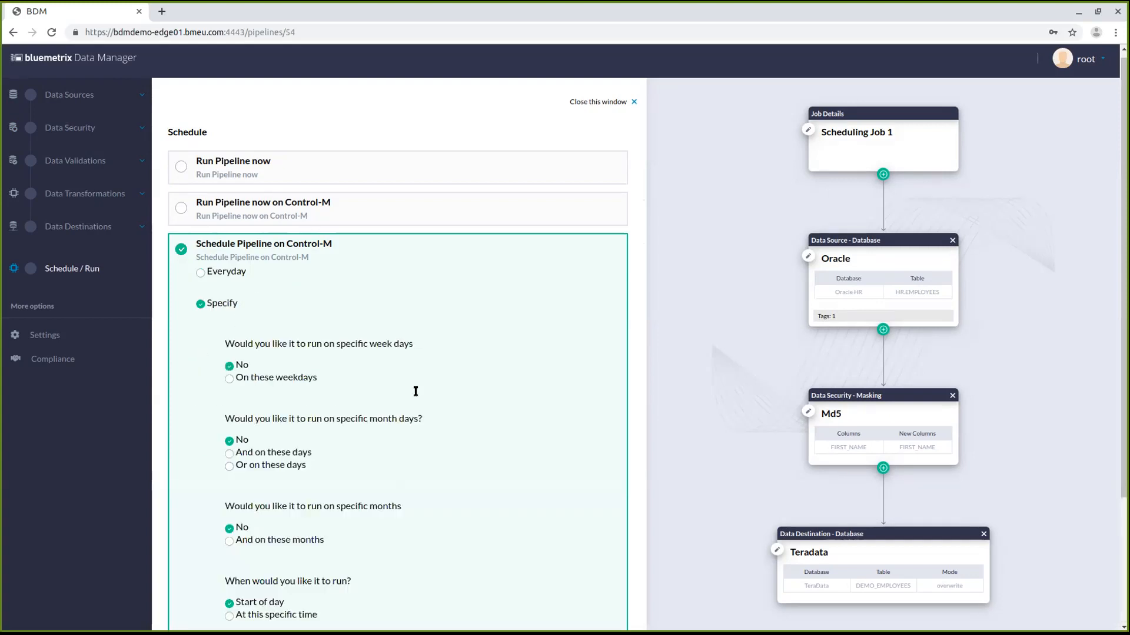
scroll(414, 353, "down", 1)
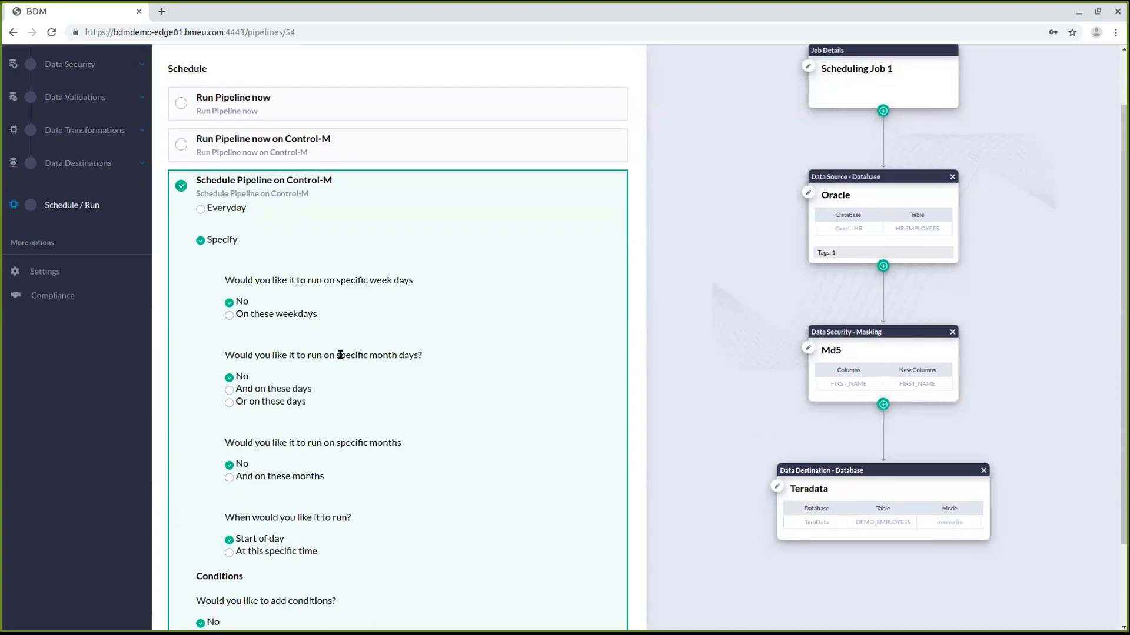
left_click(229, 316)
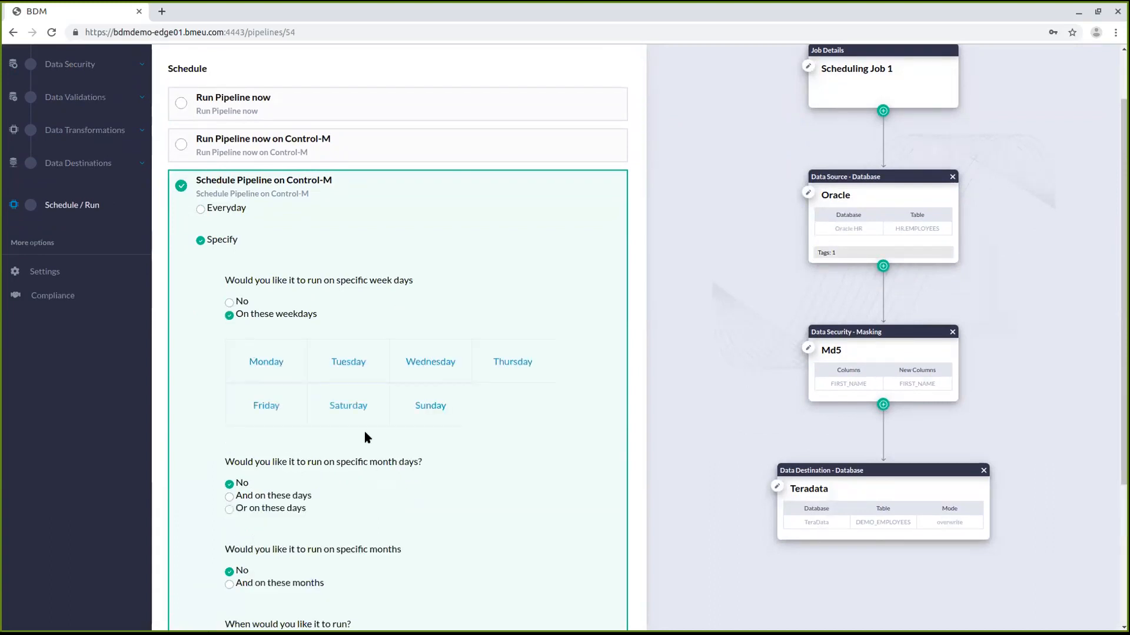
left_click(503, 365)
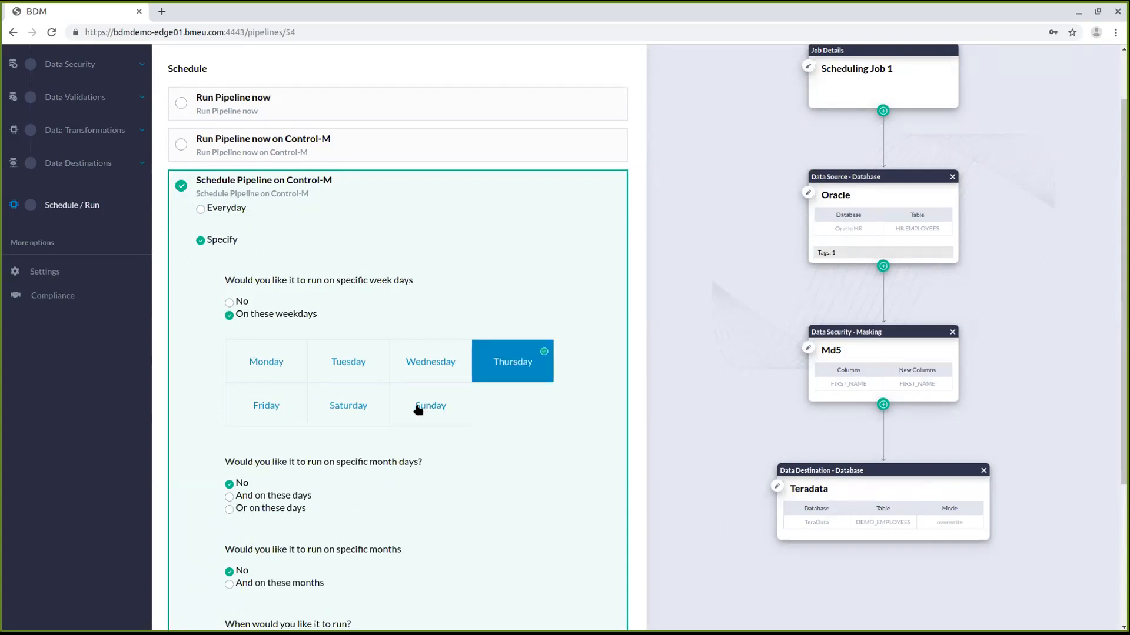
left_click(268, 411)
left_click(352, 412)
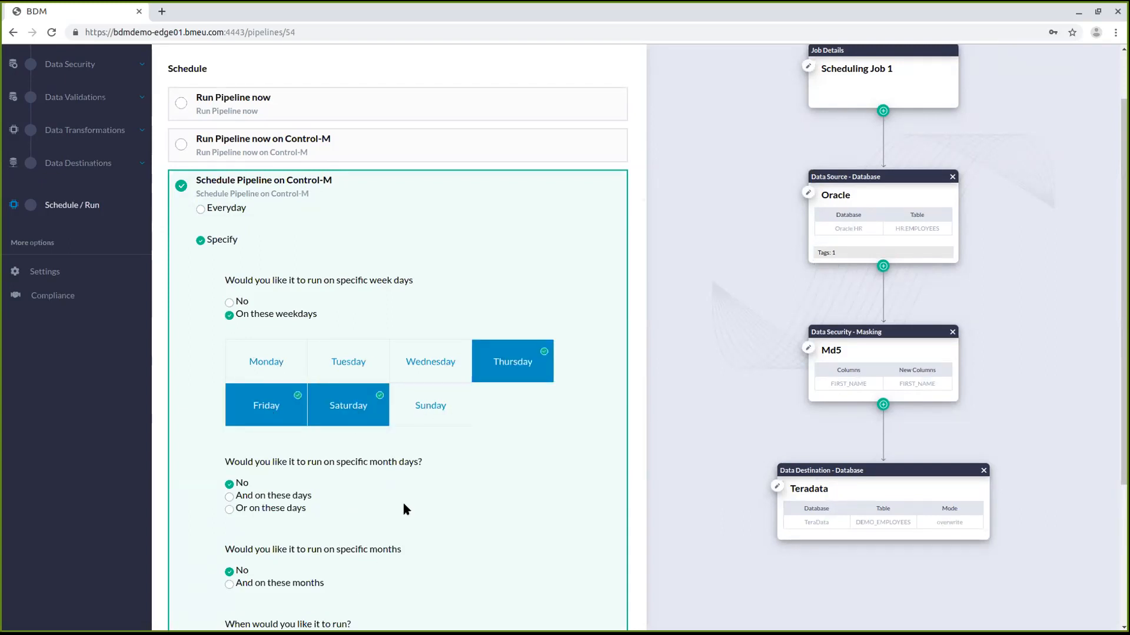
Step: Make the schedule also require specific month days, choosing the 13th, 14th, 15th and 22nd
scroll(401, 500, "down", 1)
scroll(298, 433, "down", 1)
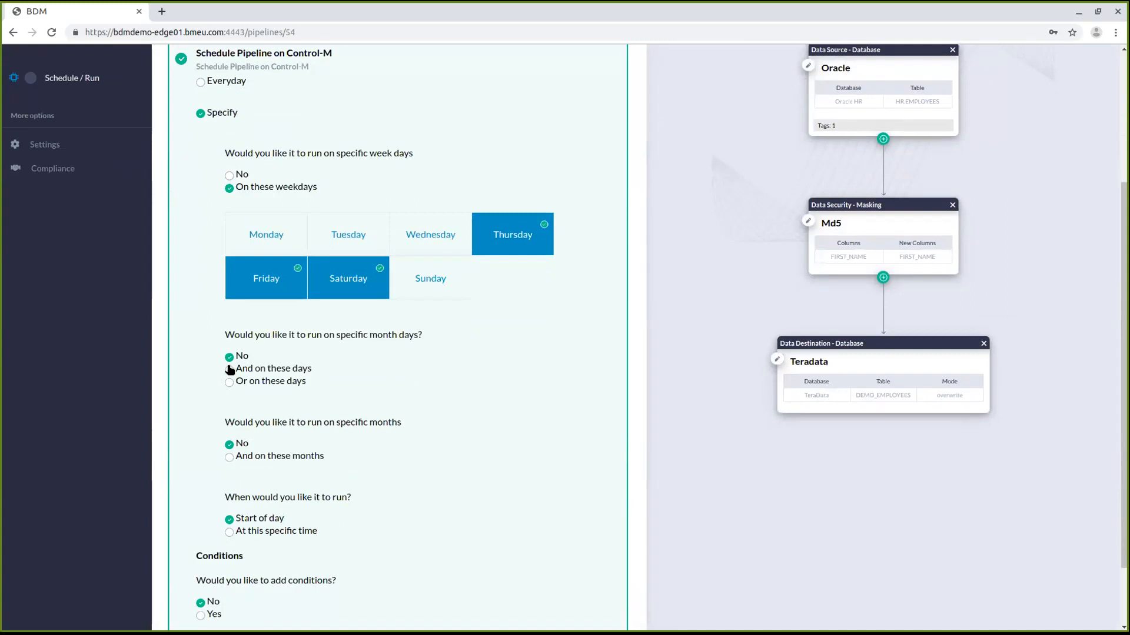
left_click(229, 371)
scroll(421, 391, "down", 1)
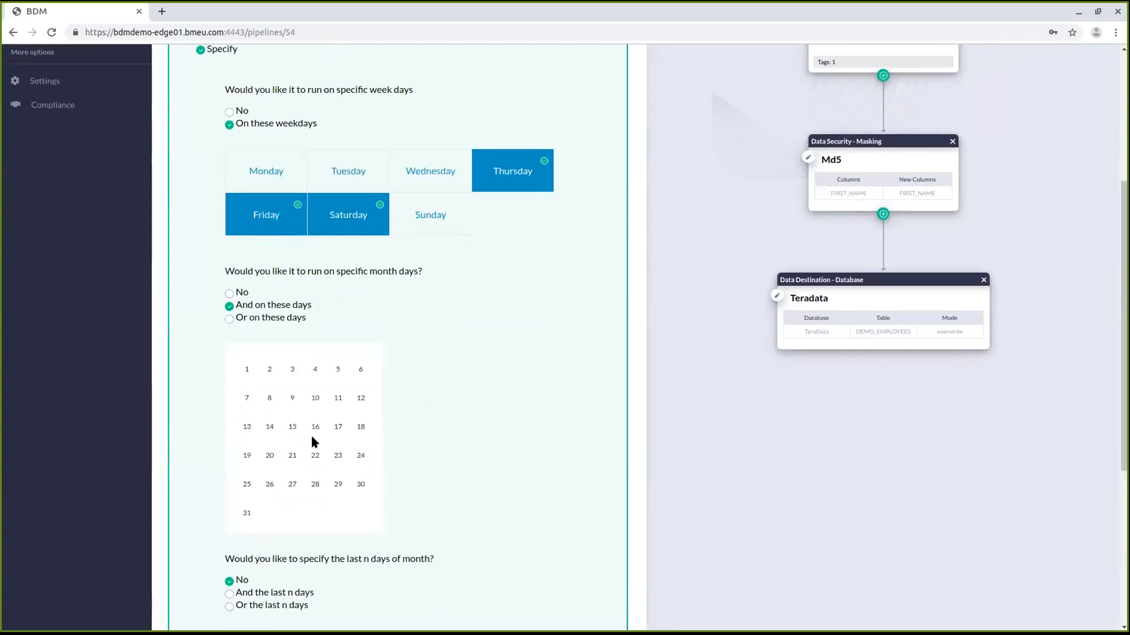
left_click(246, 426)
left_click(270, 428)
left_click(293, 427)
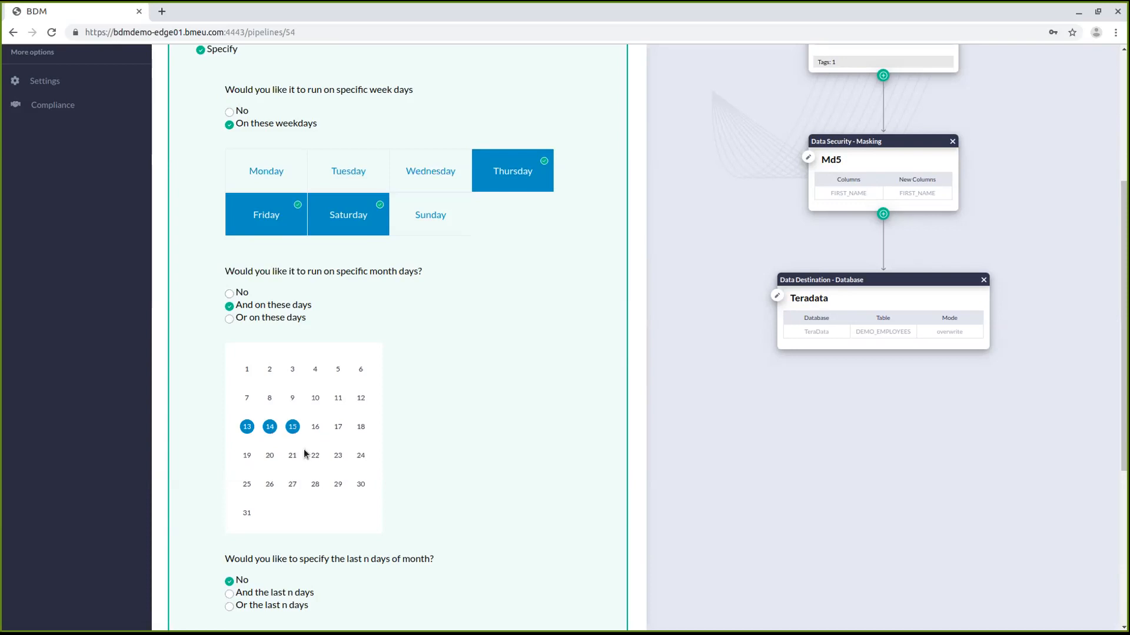
left_click(310, 456)
Step: Limit the schedule to specific months, choosing January, February, September and October
scroll(442, 427, "down", 4)
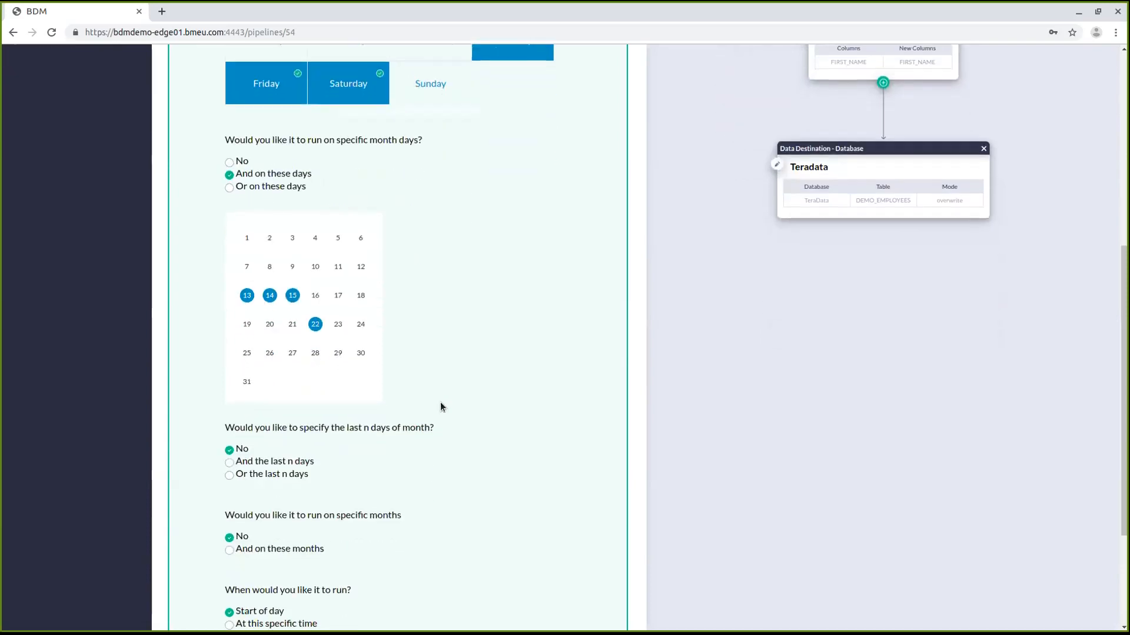
left_click(229, 459)
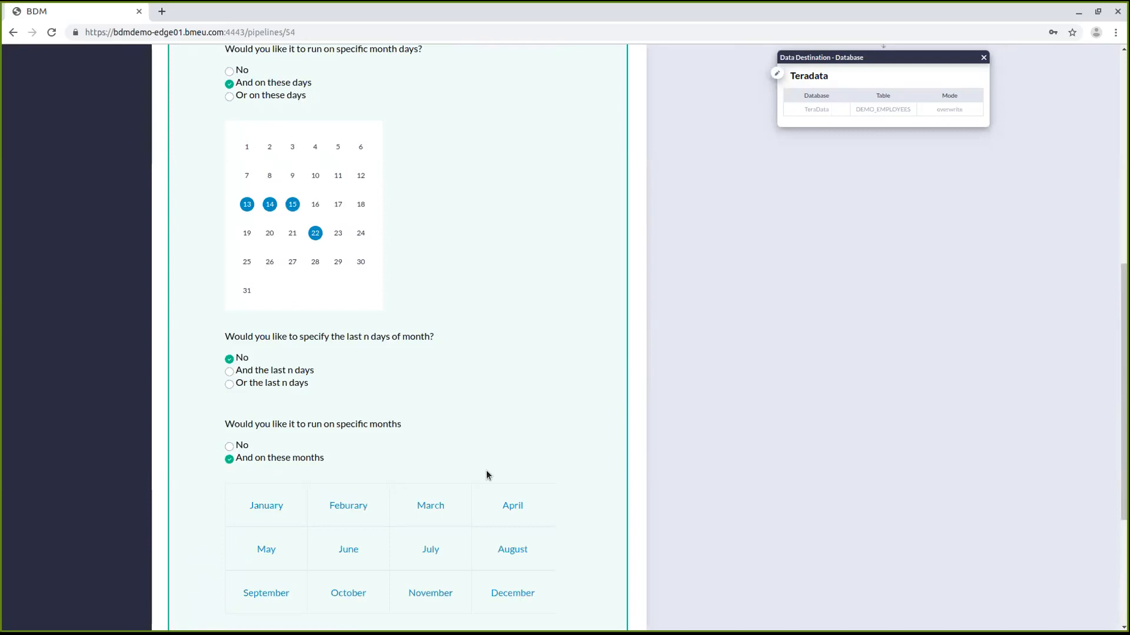
scroll(486, 470, "down", 2)
left_click(260, 479)
left_click(369, 474)
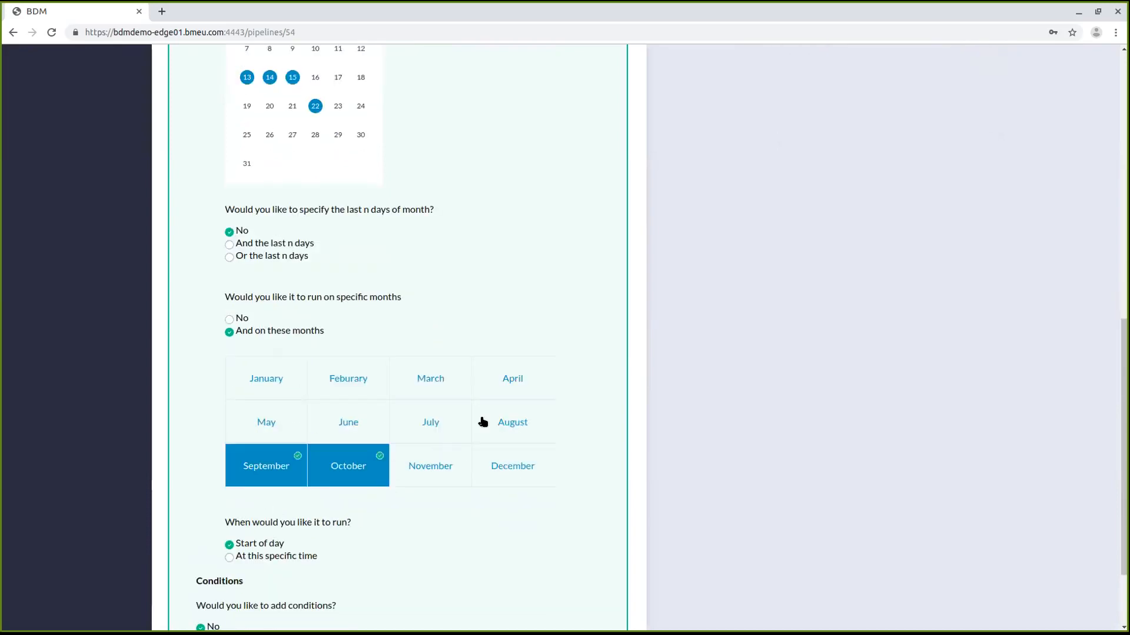
left_click(268, 375)
left_click(325, 371)
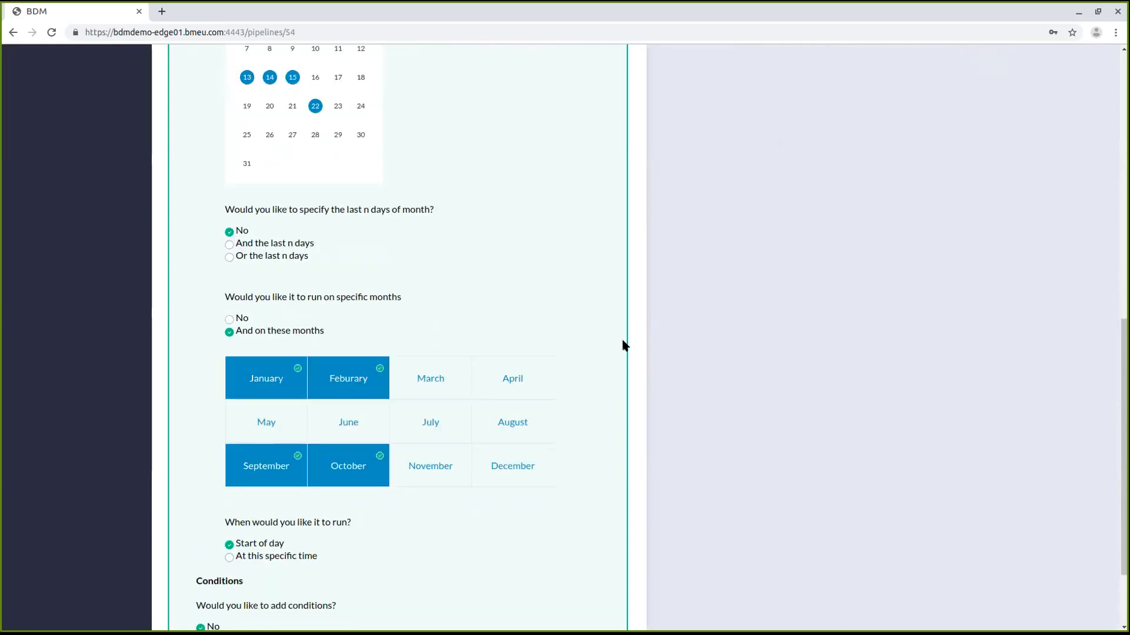
Step: Set the pipeline to run at the specific time 00:00 (12:00 AM)
scroll(507, 487, "down", 2)
left_click(230, 462)
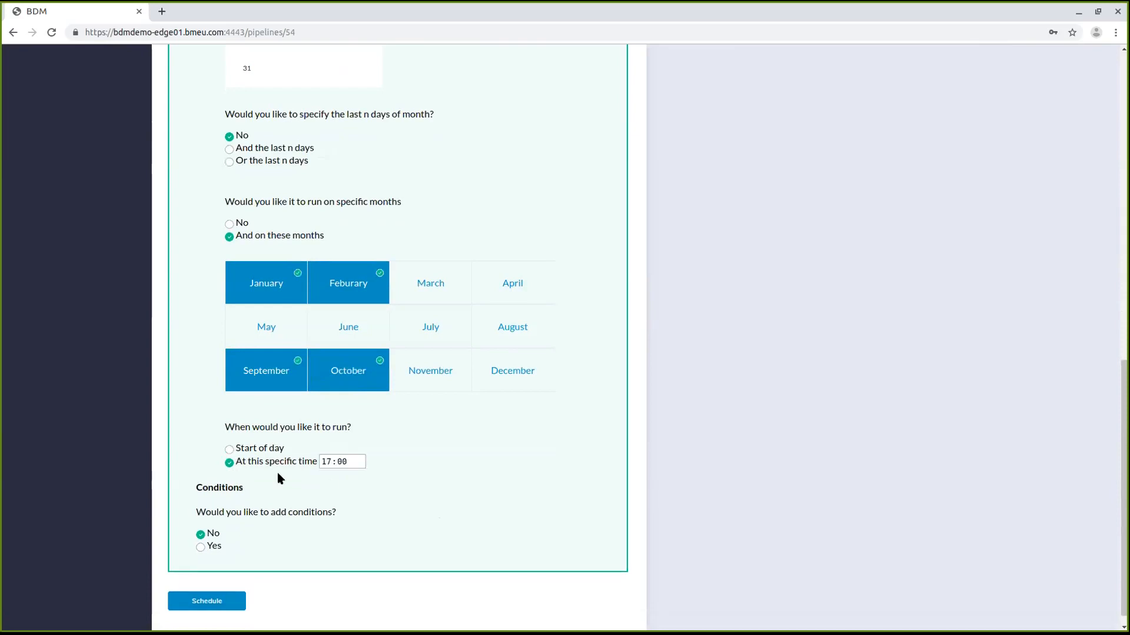
left_click(327, 462)
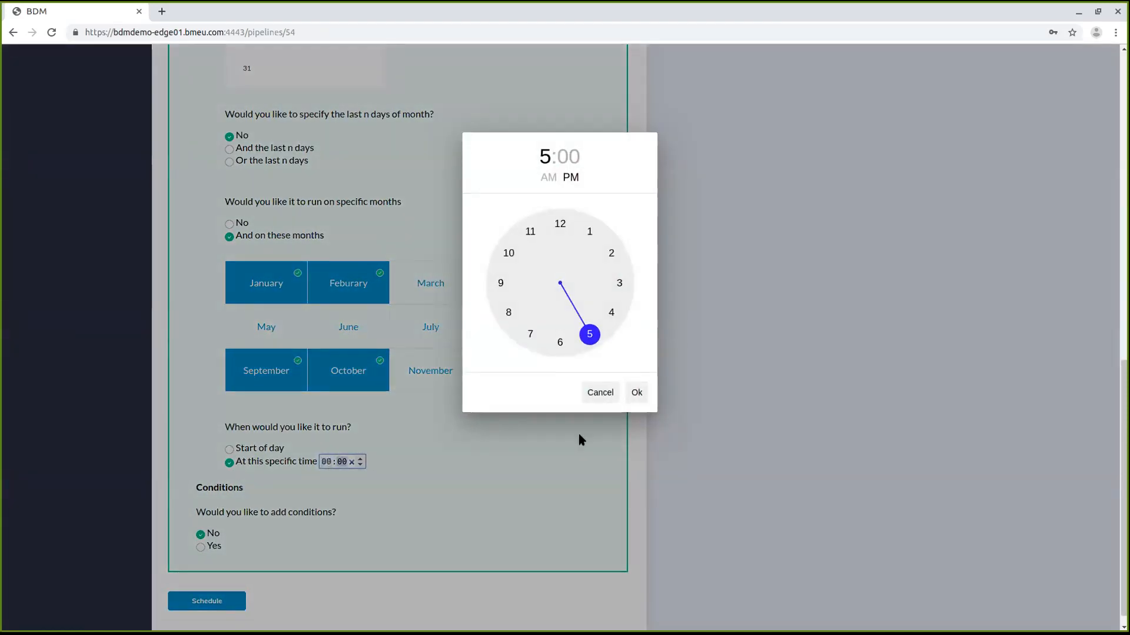
left_click(637, 392)
left_click(334, 461)
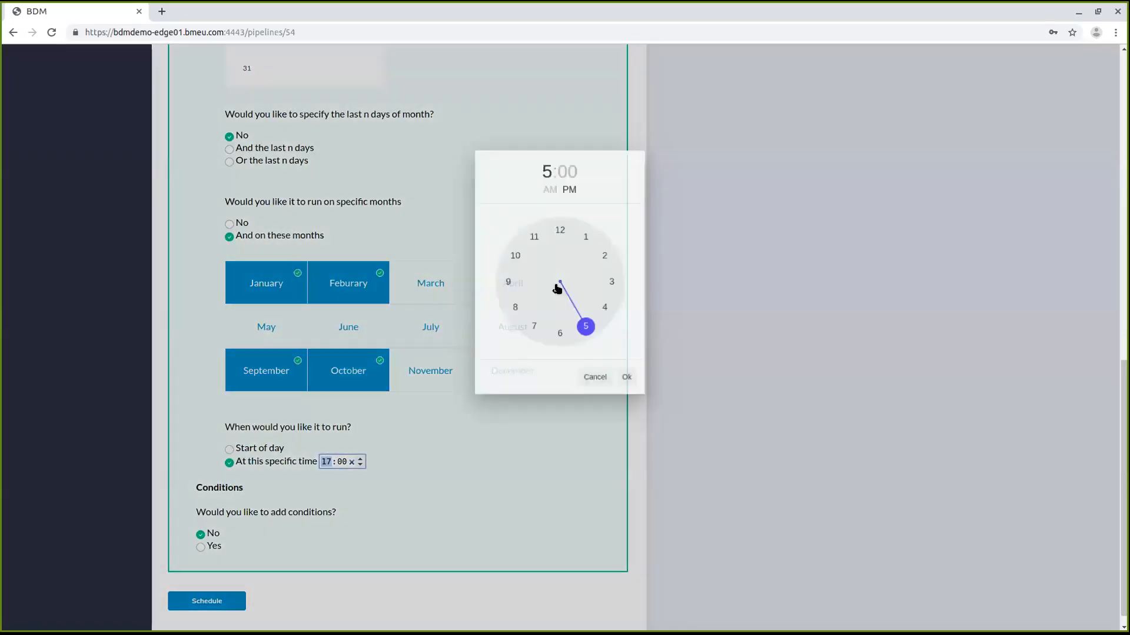
left_click(546, 178)
left_click(562, 224)
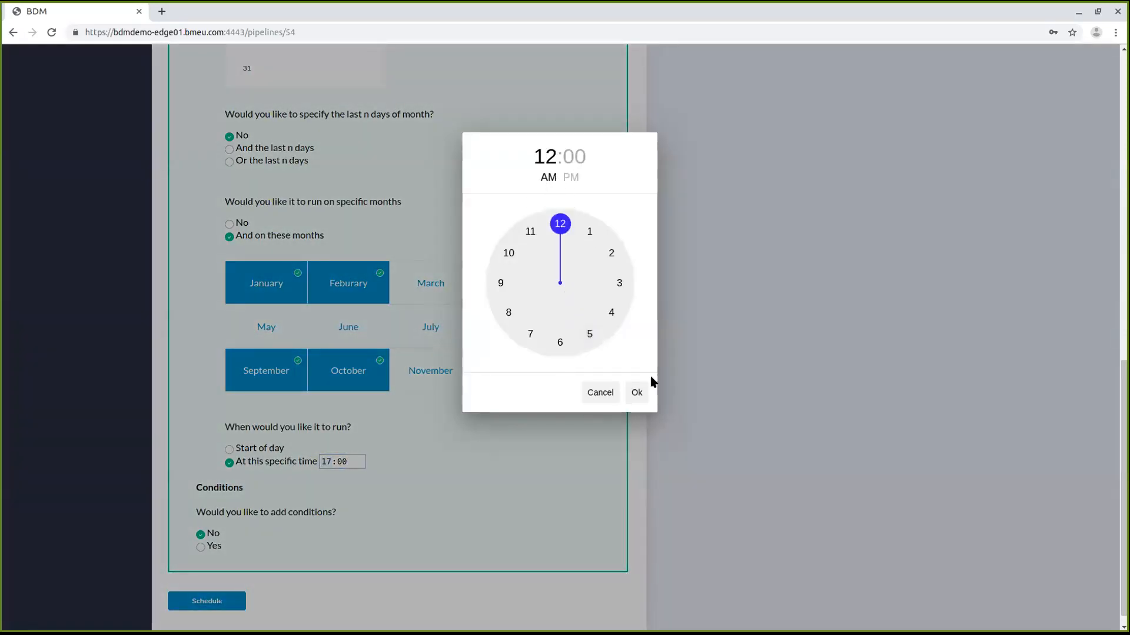
left_click(636, 392)
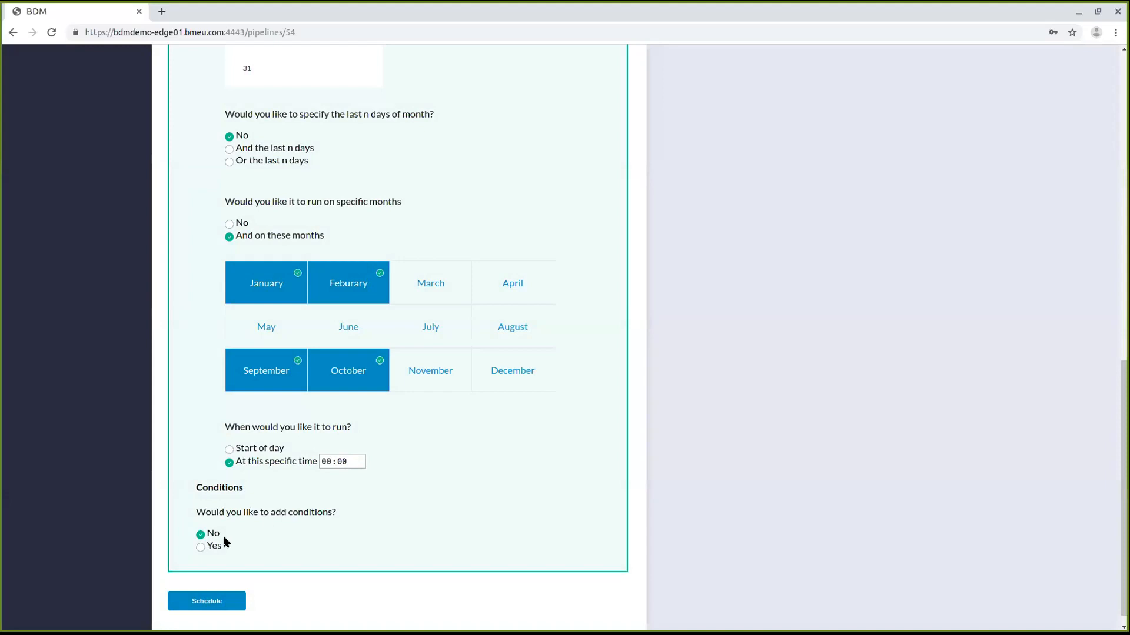
Step: Enable conditions for the schedule and add an event to Add Events named CONDITION1 with the Order Date option
scroll(203, 531, "down", 1)
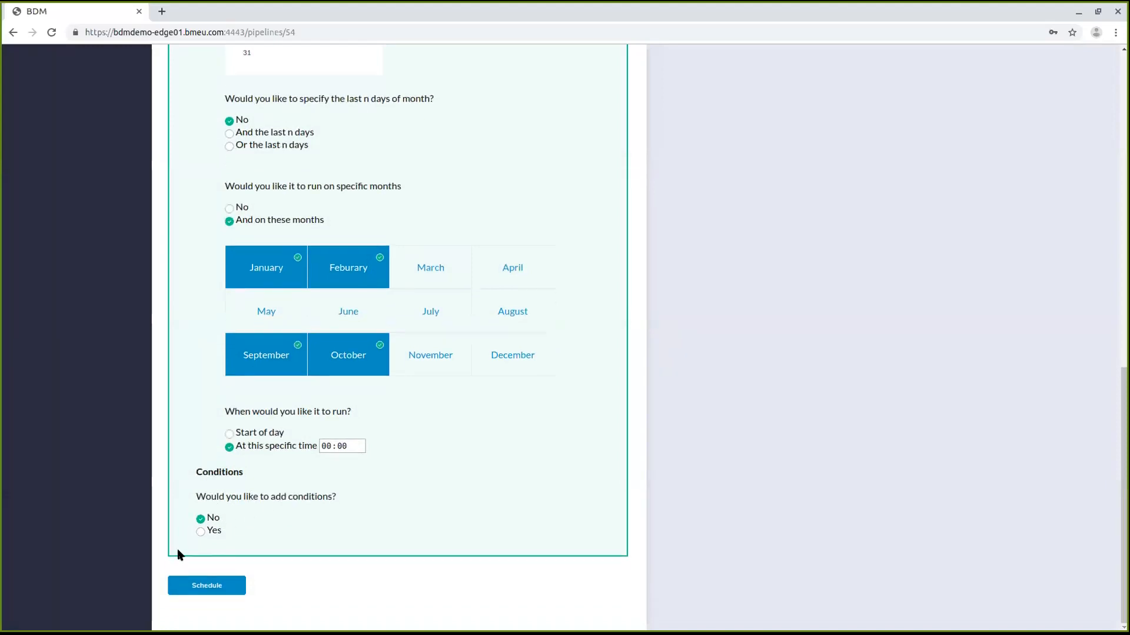
left_click(200, 531)
scroll(549, 458, "down", 5)
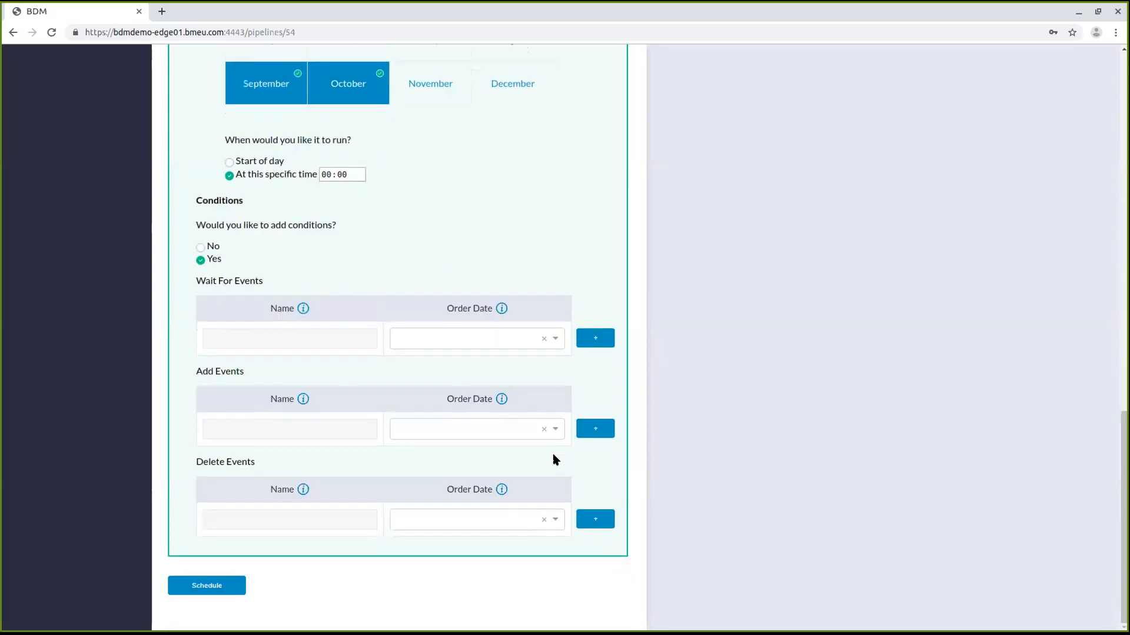
left_click(262, 431)
type("CONDITION1")
left_click(513, 428)
left_click(487, 449)
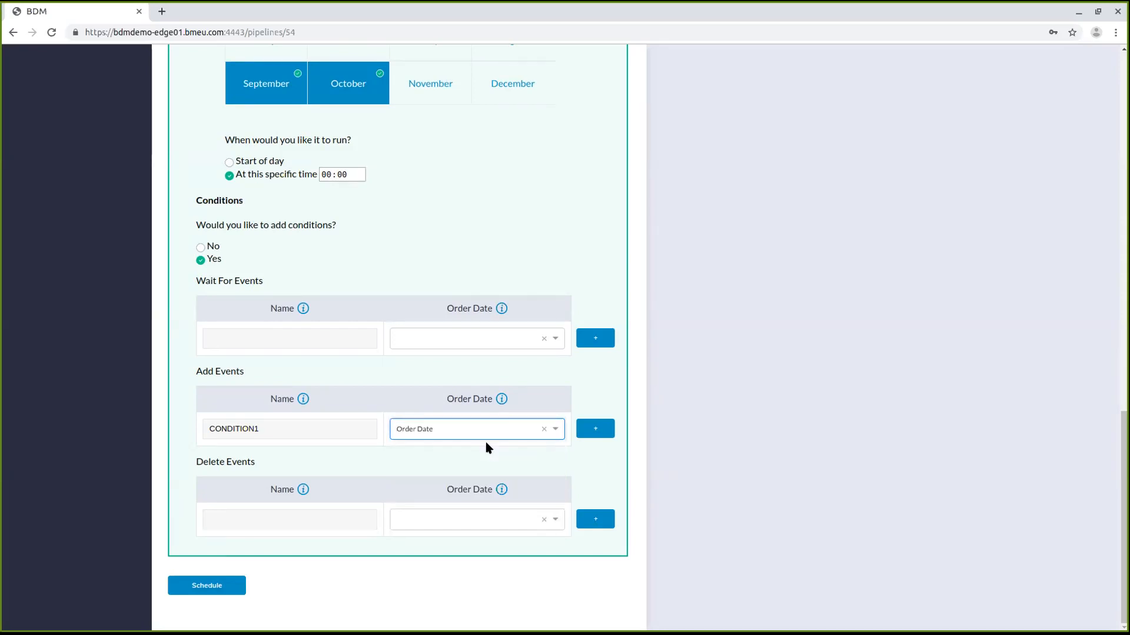
left_click(596, 434)
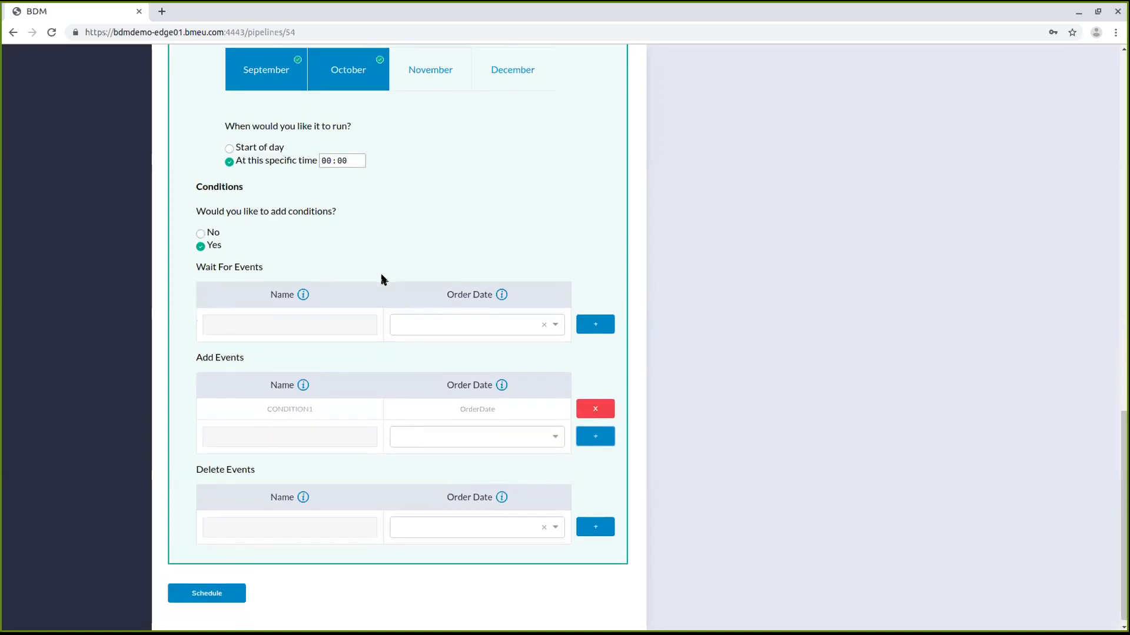
Step: Review the schedule settings and schedule the Scheduling Job 1 pipeline on Control-M
scroll(425, 425, "up", 5)
scroll(429, 429, "up", 3)
scroll(396, 441, "down", 6)
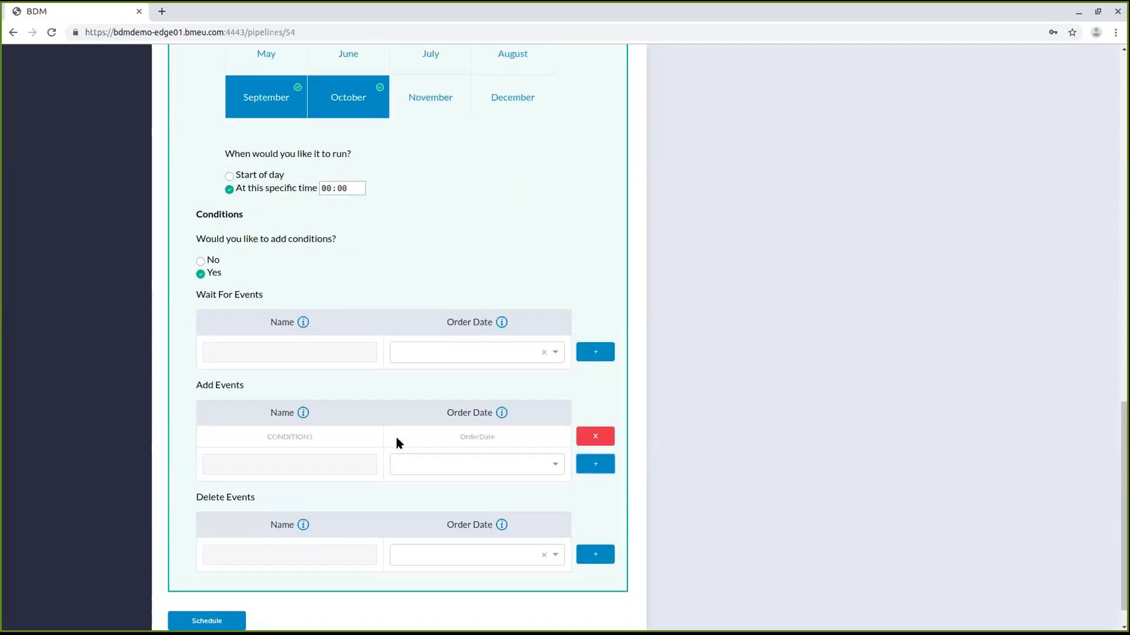
left_click(214, 590)
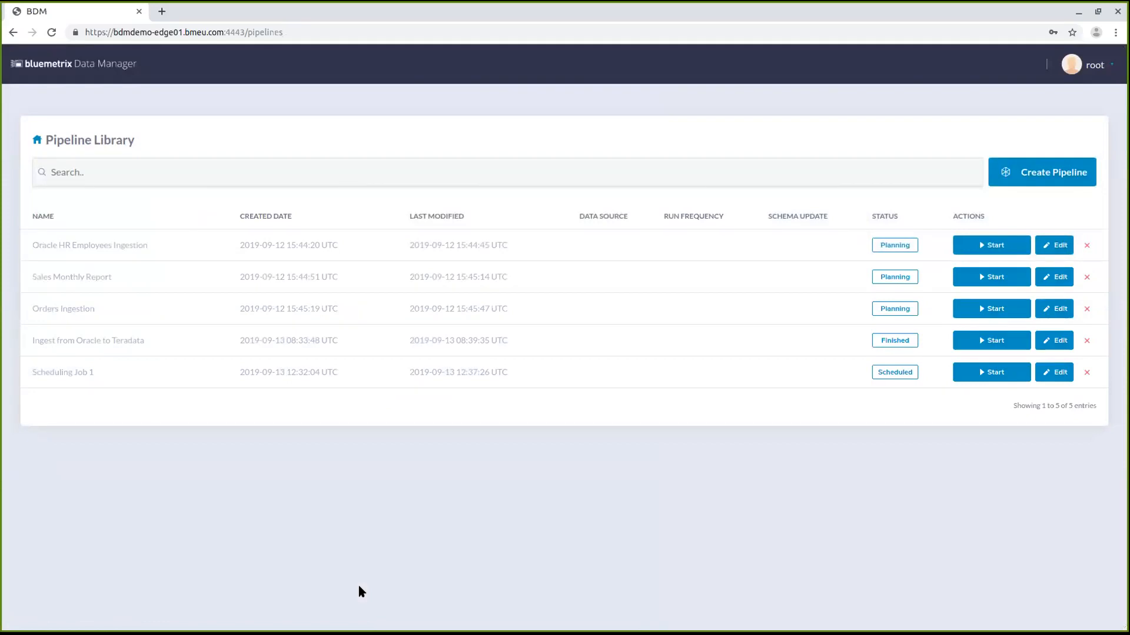
Step: Create a new pipeline and name it Scheduling Job 2
left_click(1025, 171)
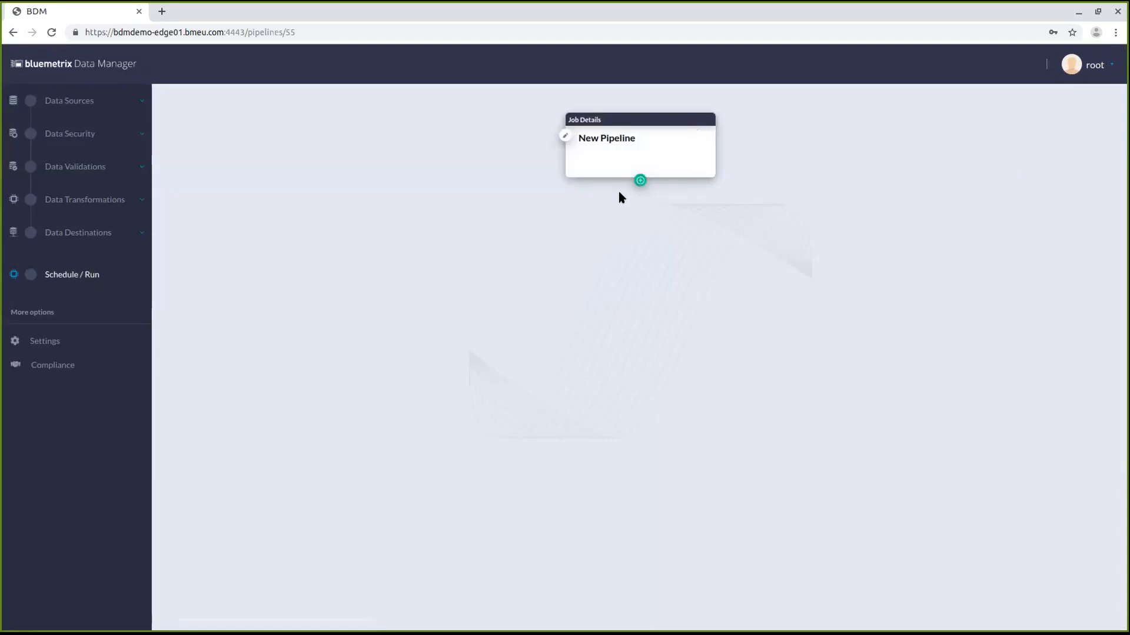
left_click(565, 136)
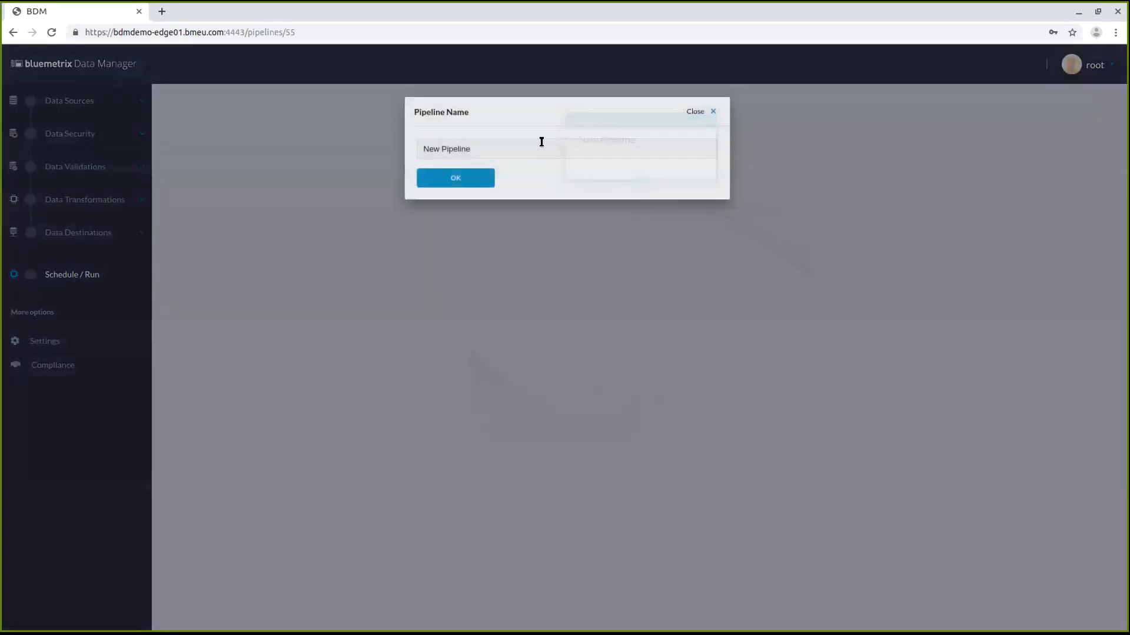
left_click_drag(502, 149, 398, 150)
type("Scheduling Job 2")
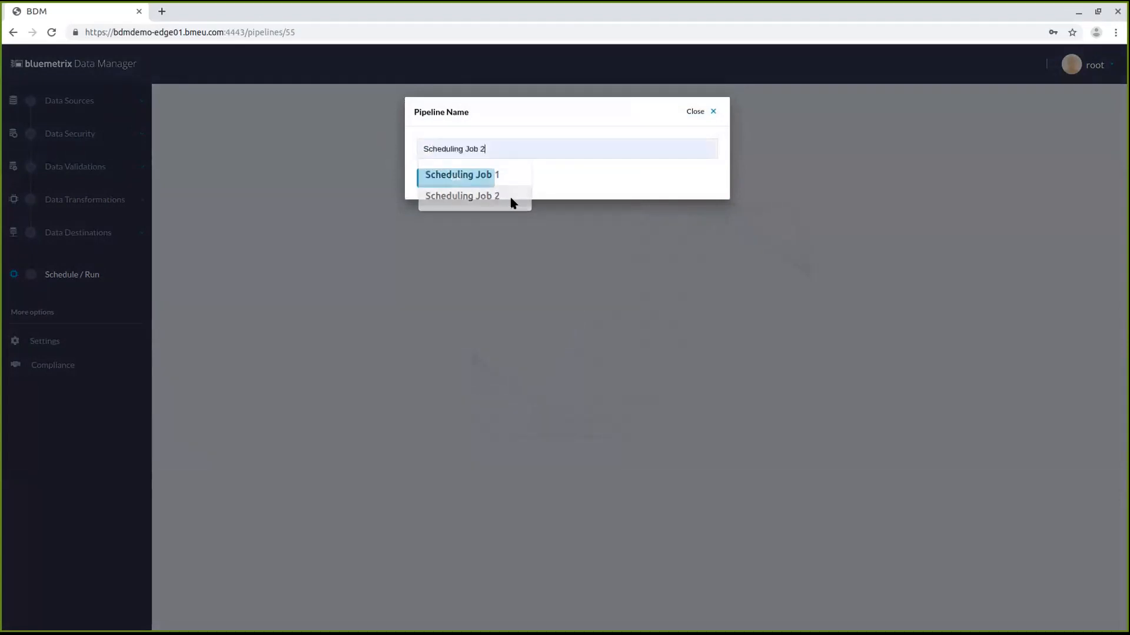
left_click(512, 198)
left_click(464, 177)
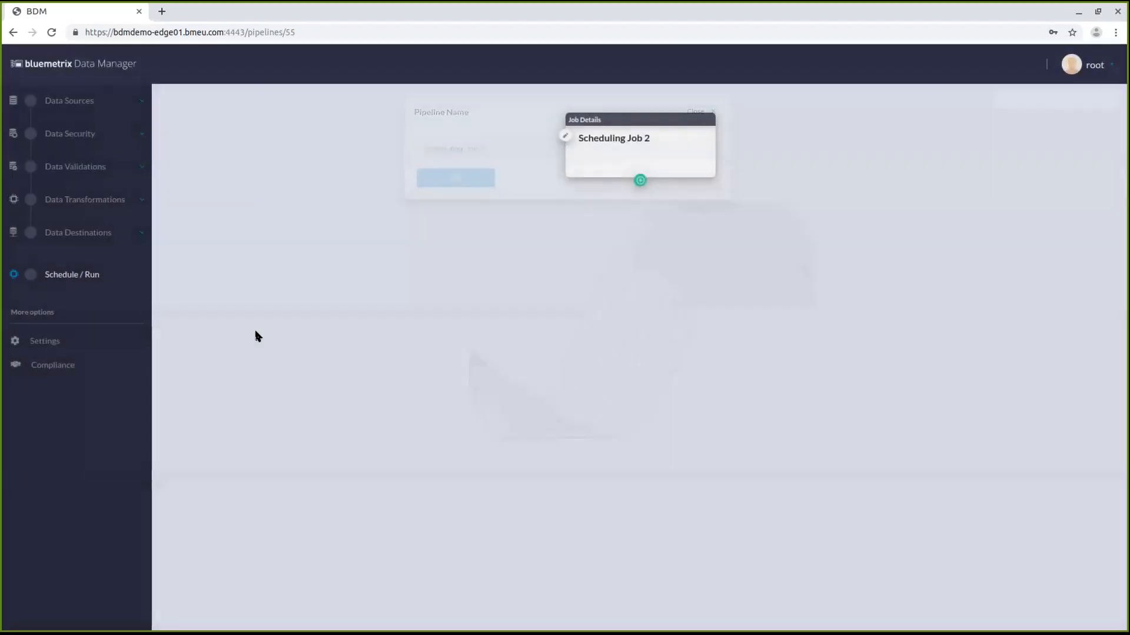
Step: Set the data source to the DEMO_EMPLOYEES table in the TeraData database, with the existing Demo Scheduling tag
left_click(90, 104)
left_click(358, 203)
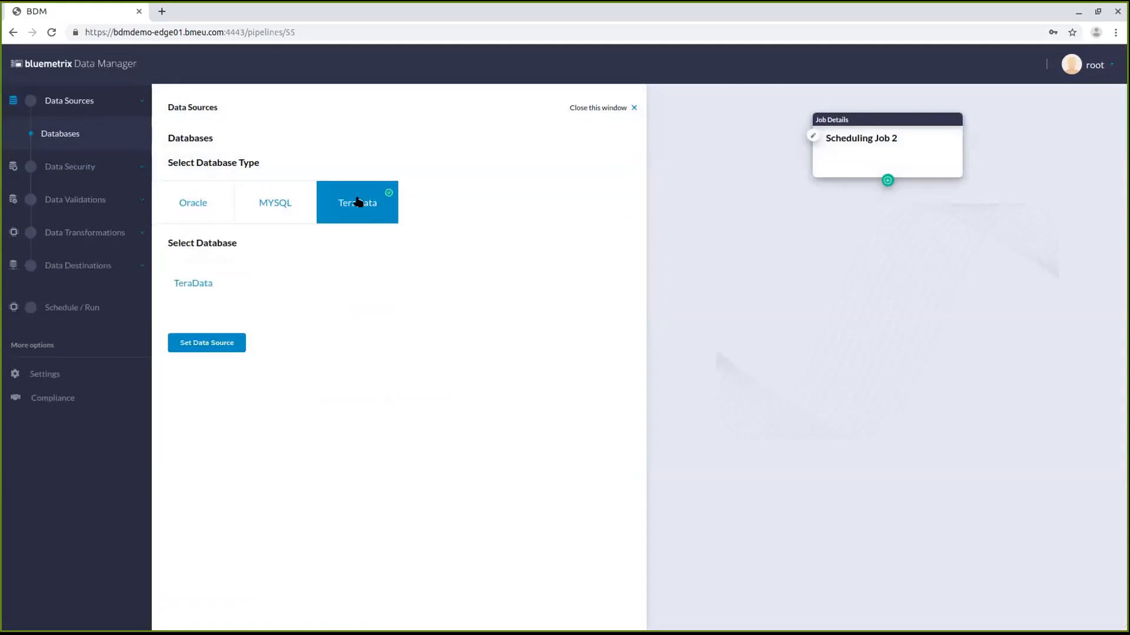
left_click(210, 281)
left_click(296, 352)
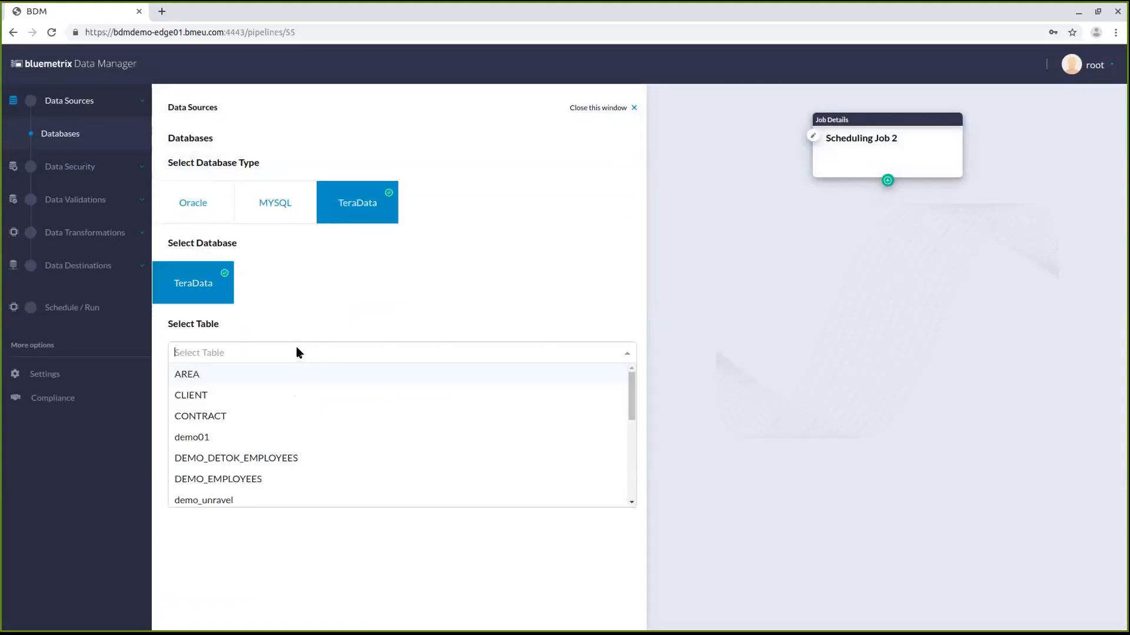
left_click(256, 478)
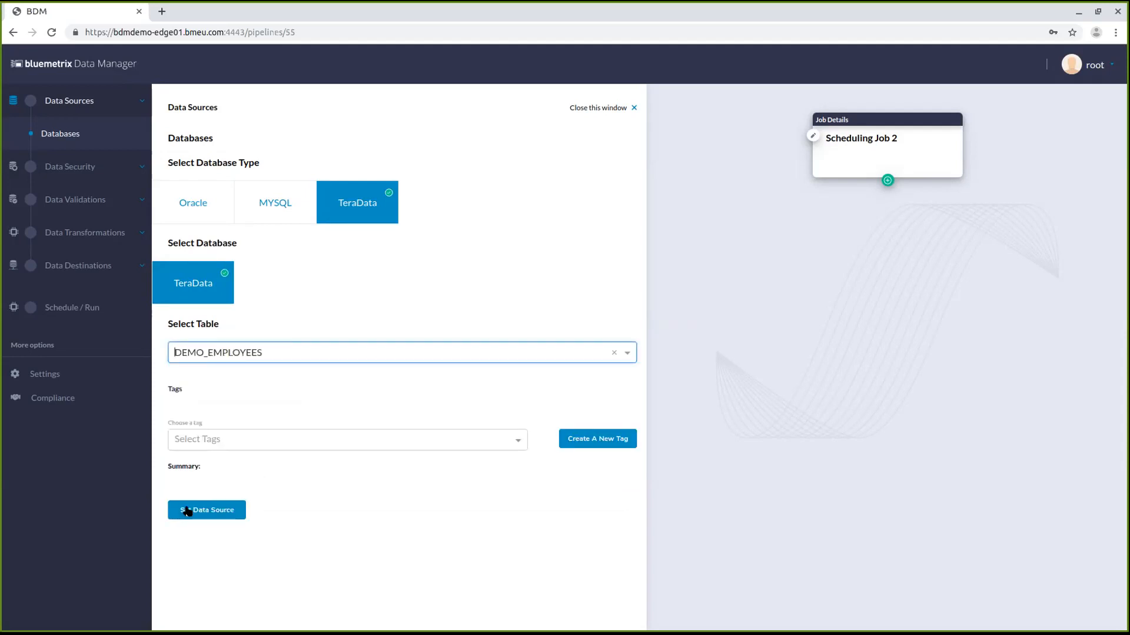
left_click(499, 435)
left_click(271, 562)
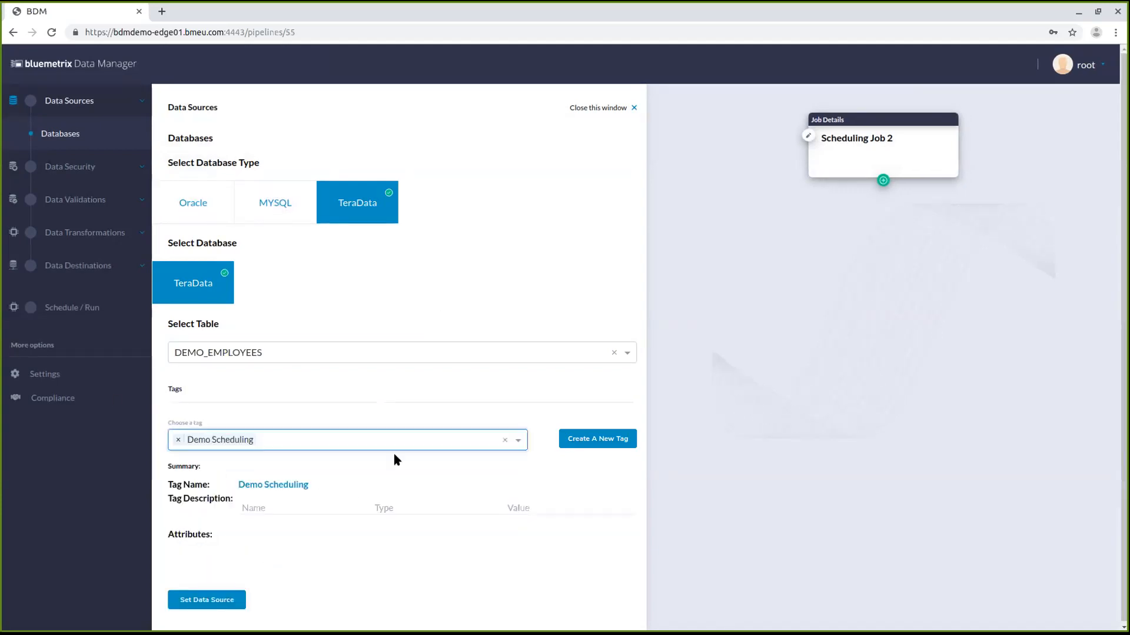
left_click(219, 601)
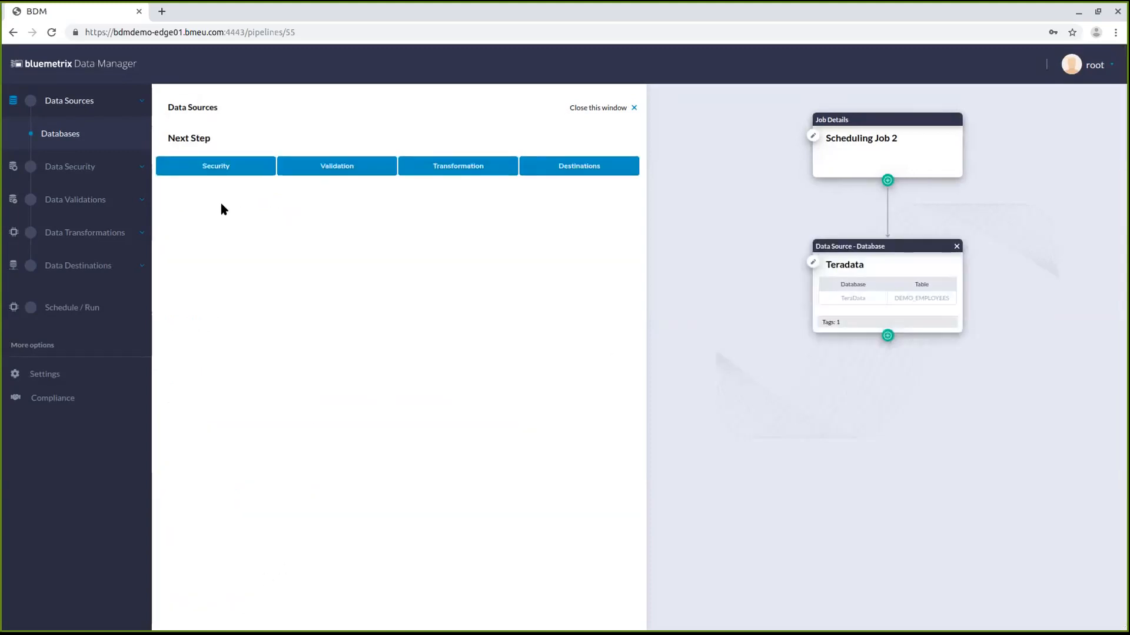
Step: Configure sha1 masking after the Teradata source for the EMAIL column, with MASKED_EMAIL as the new column
left_click(235, 167)
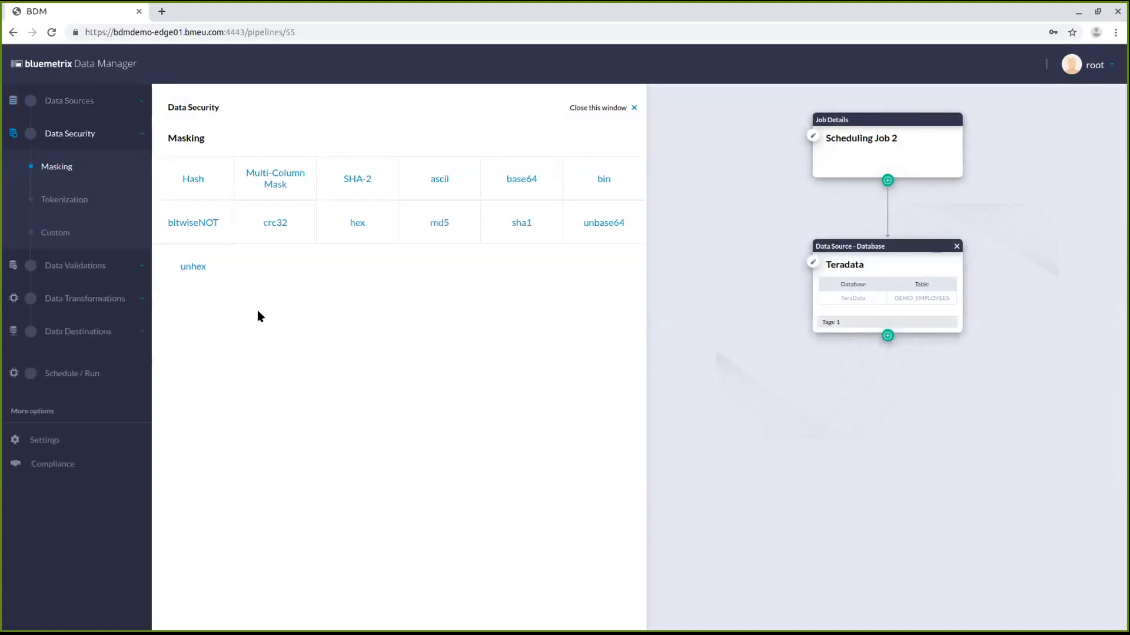
left_click(500, 229)
left_click(273, 367)
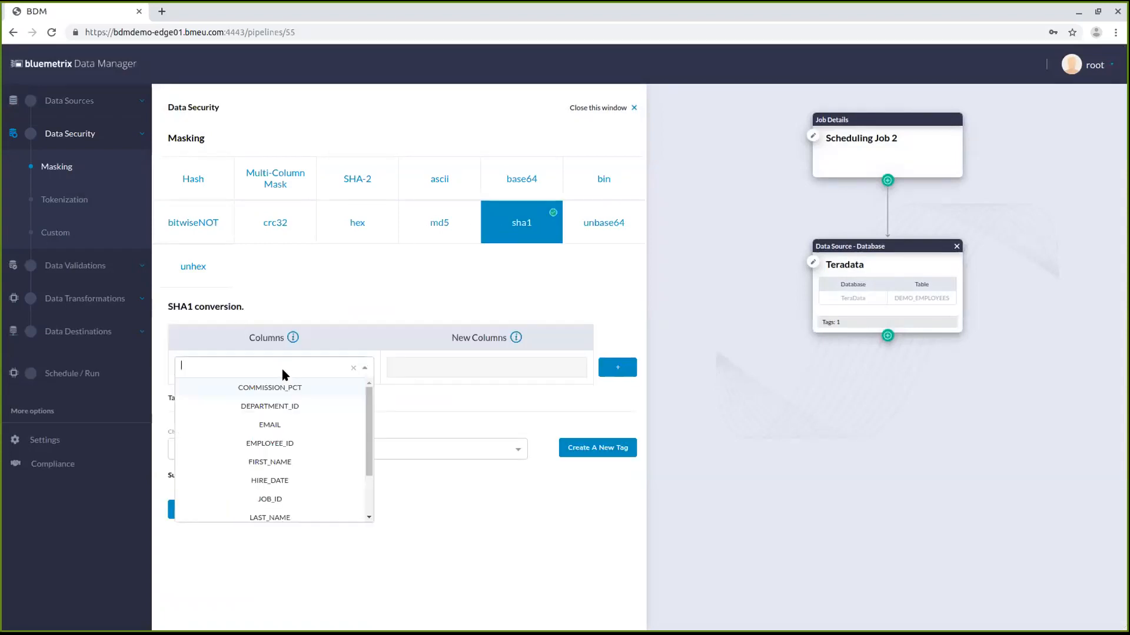
left_click(284, 424)
left_click(504, 363)
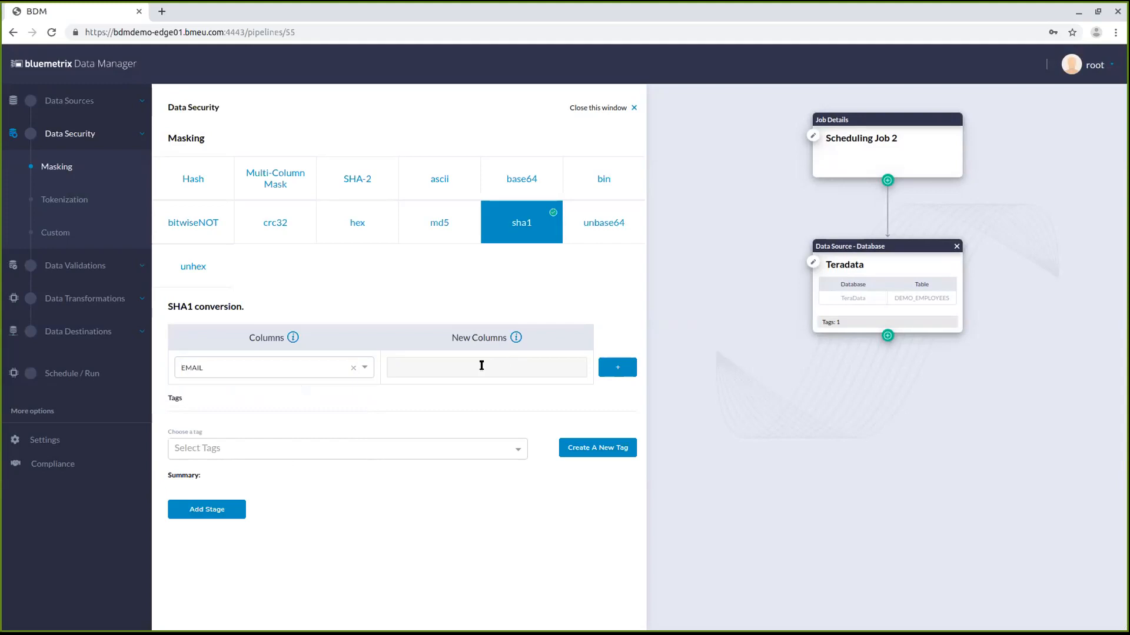
type("EMAIL")
key("BackSpace")
key("BackSpace")
key("BackSpace")
key("BackSpace")
key("BackSpace")
type("MASK_EM")
key("BackSpace")
key("BackSpace")
key("BackSpace")
type("E")
type("MA")
key("BackSpace")
key("BackSpace")
type("EMAIL")
Step: Assign the existing MASKED_EMAIL tag to the sha1 masking and add the stage to the pipeline
left_click(411, 450)
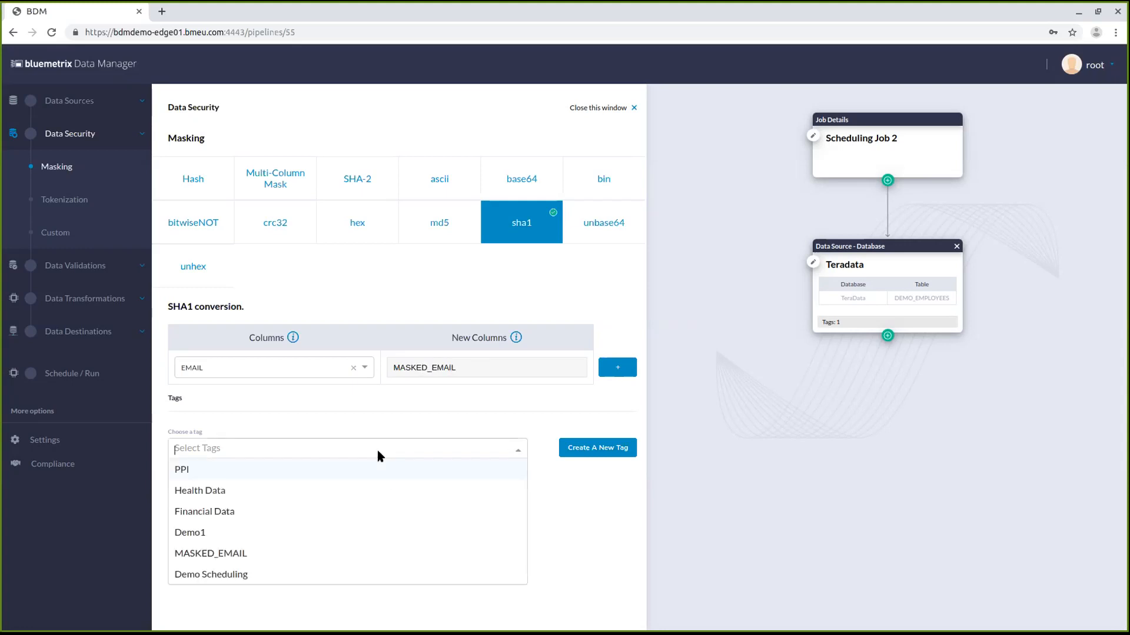
left_click(254, 549)
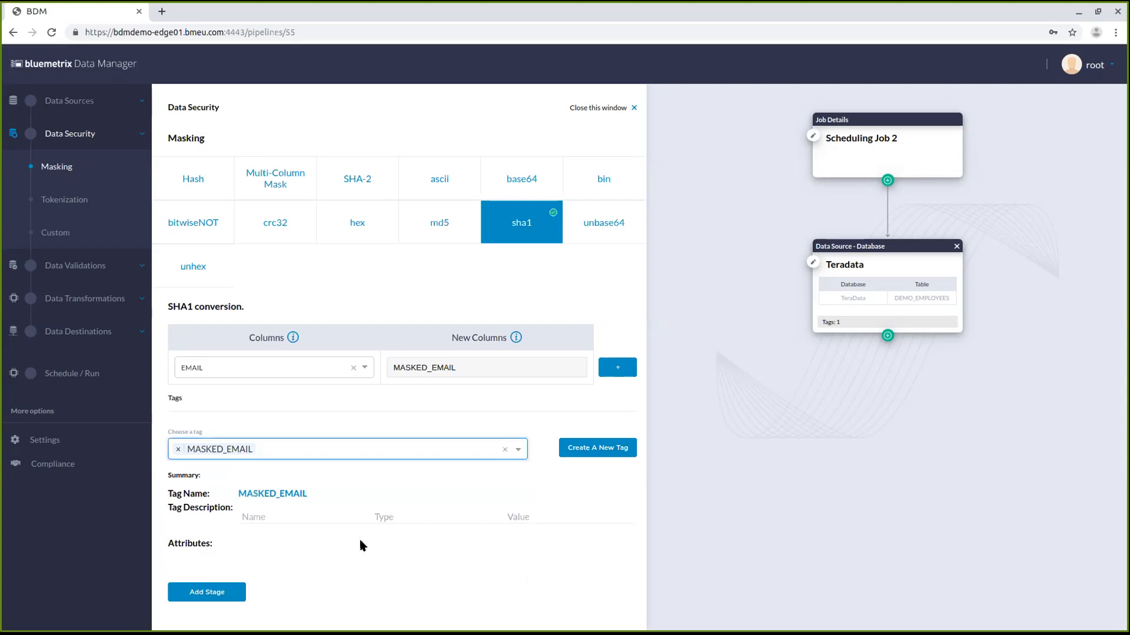
left_click(212, 599)
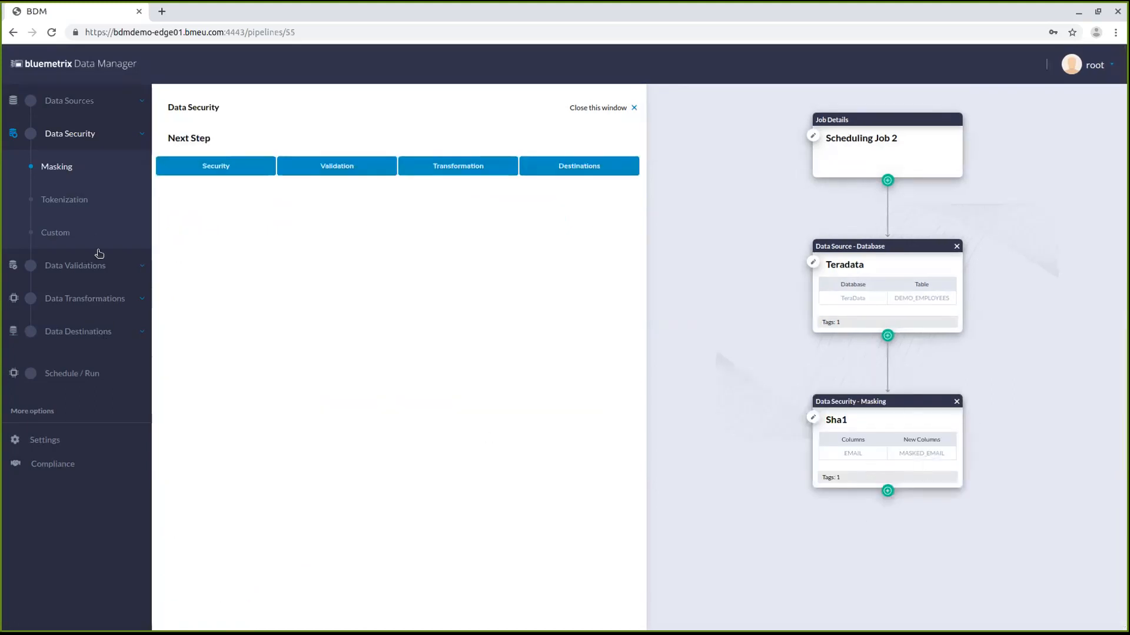
Step: Set the data destination to the DEMO_DETOK_EMPLOYEES table in the TeraData database, using Overwrite as the output mode
left_click(57, 333)
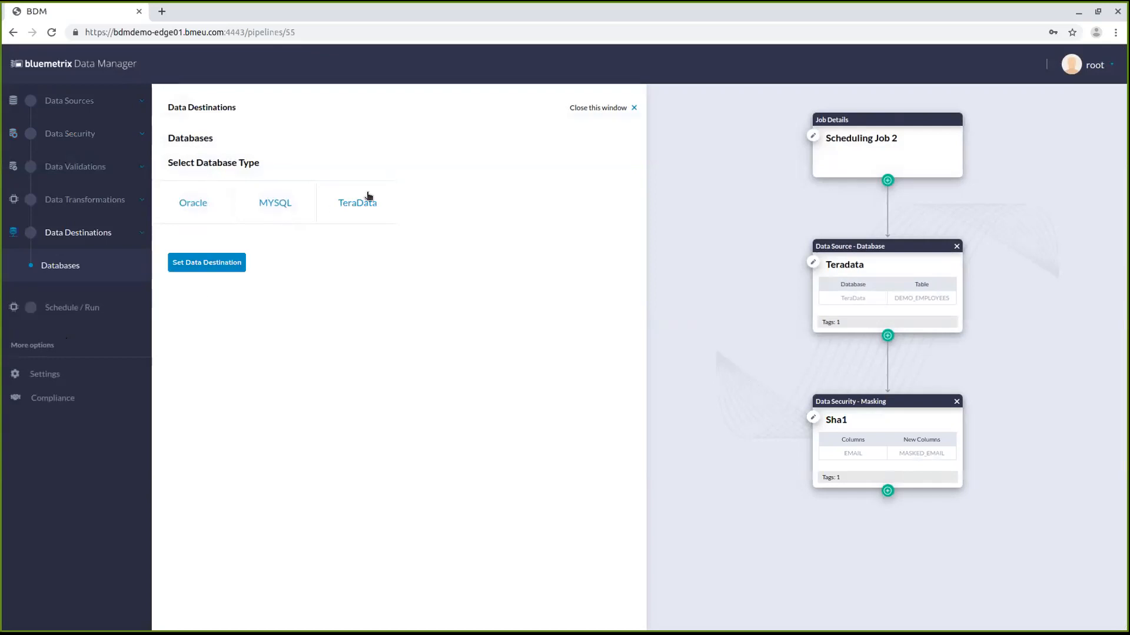
left_click(369, 198)
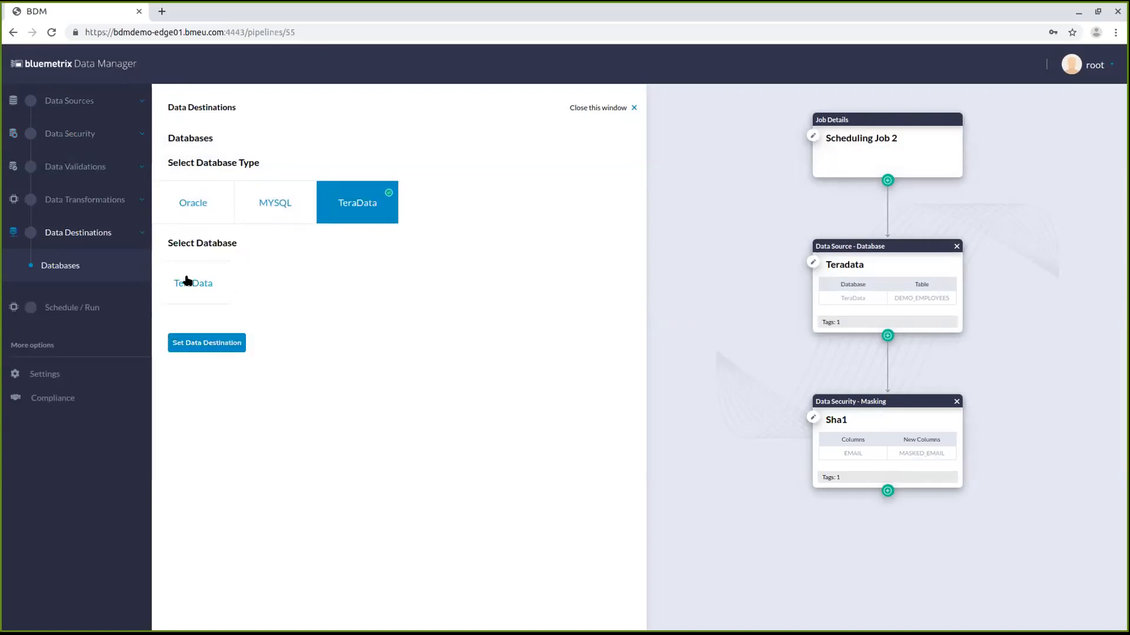
left_click(186, 281)
left_click(196, 357)
left_click(293, 434)
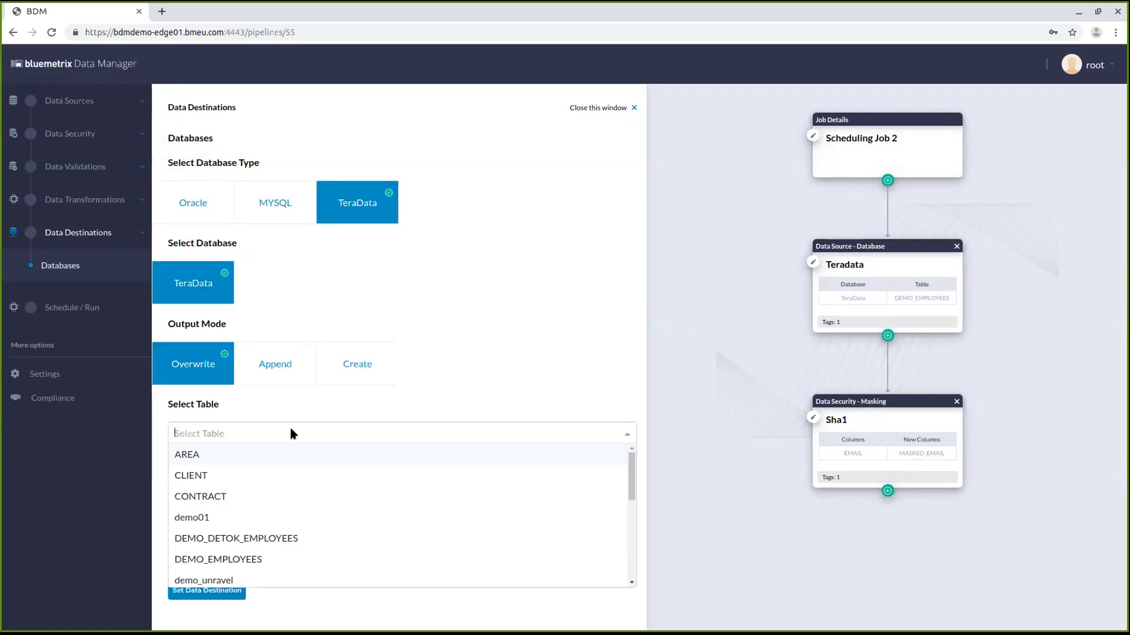
left_click(244, 539)
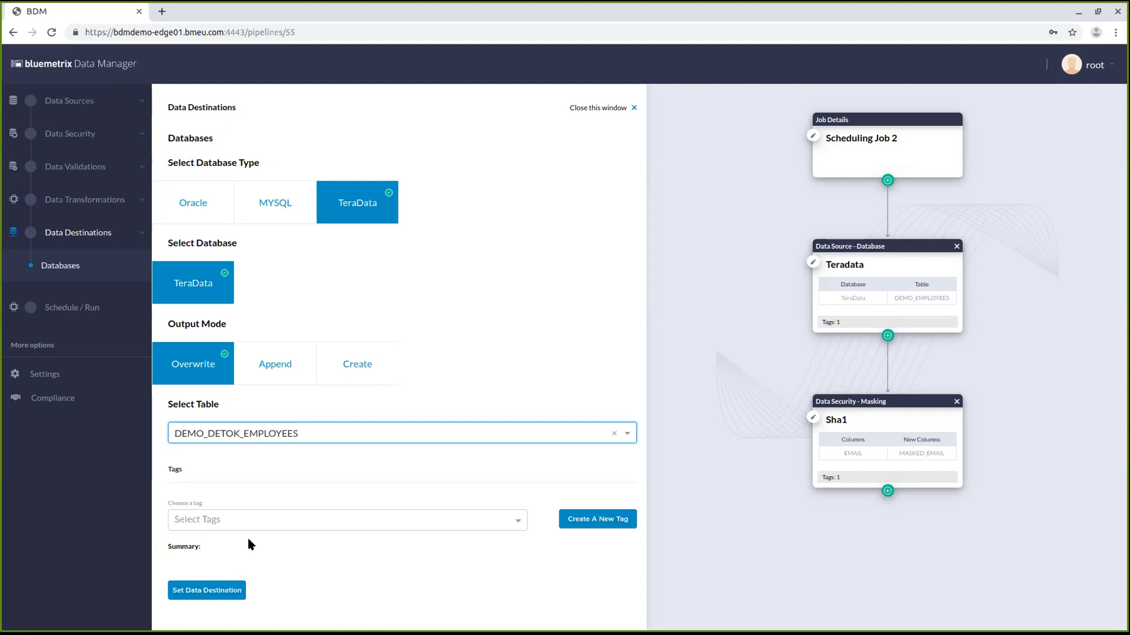
left_click(222, 589)
Step: Choose to schedule the pipeline on Control-M every day and enable conditions for it
scroll(894, 488, "down", 1)
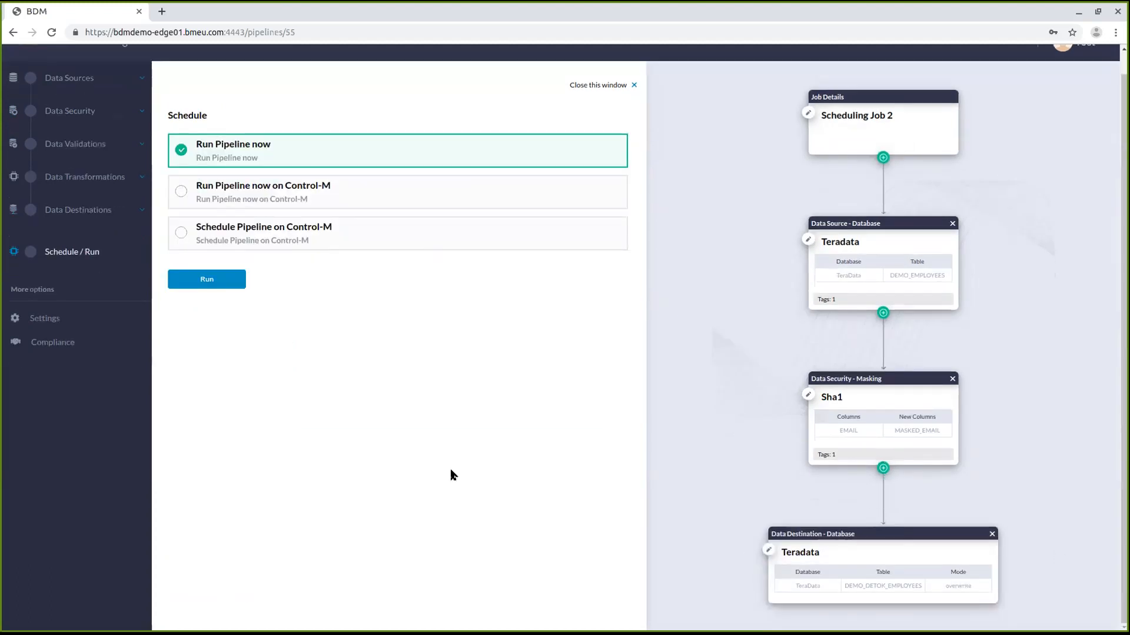
left_click(264, 234)
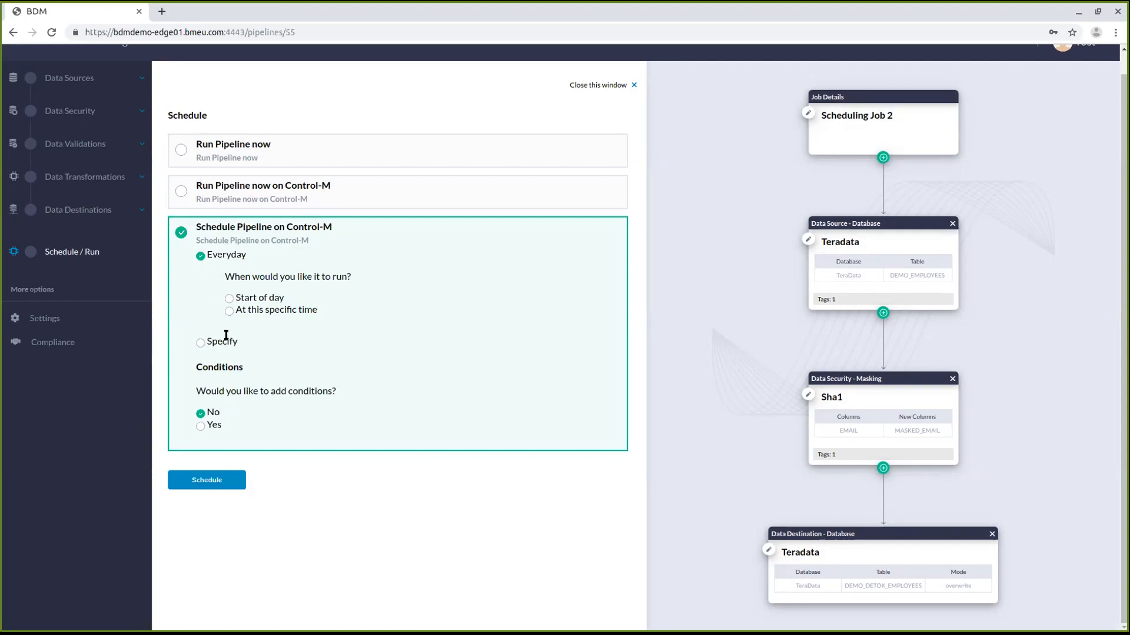
left_click(200, 424)
scroll(408, 362, "down", 3)
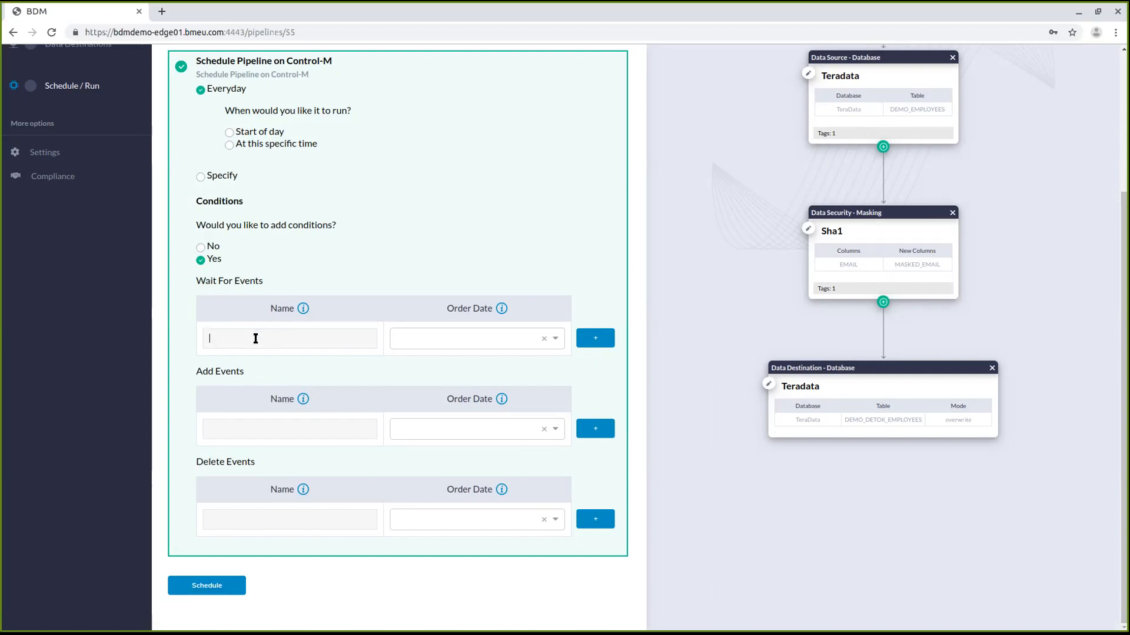
Step: Add a wait-for event named CONDITION1 with Order Date as its order date, and schedule the pipeline
type("CONDITION1")
left_click(419, 347)
left_click(445, 361)
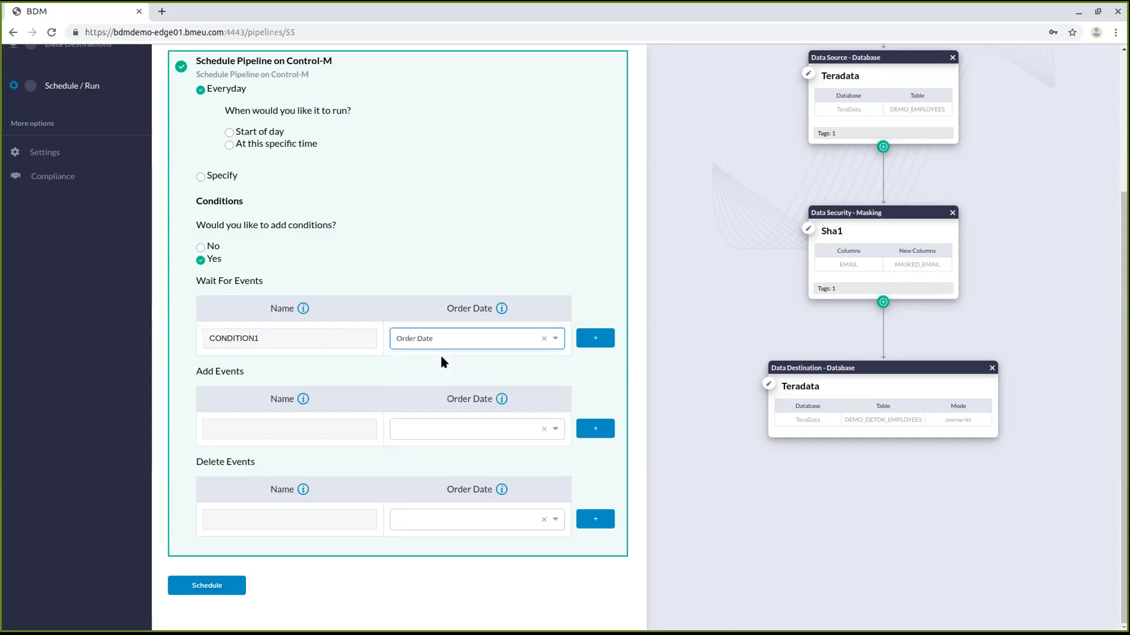
left_click(588, 345)
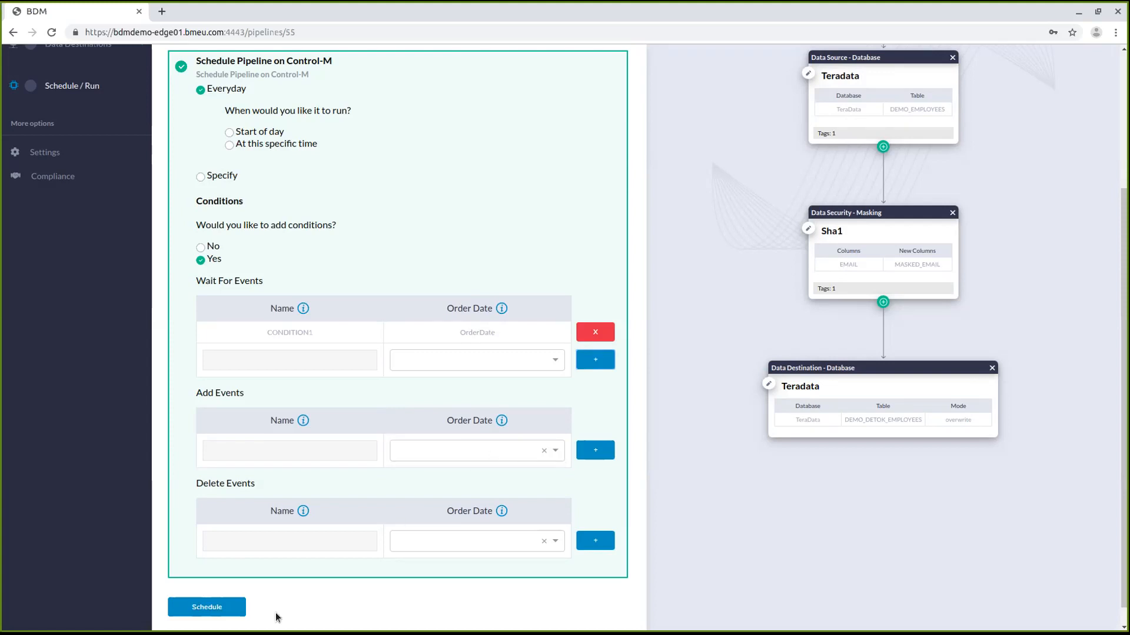
scroll(295, 609, "down", 1)
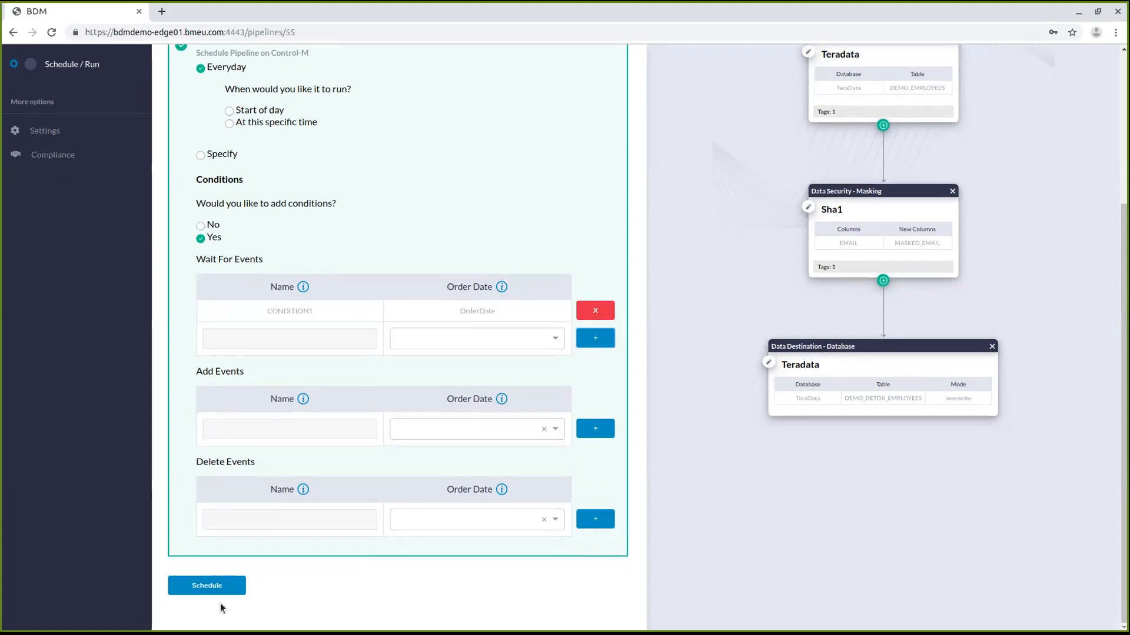
left_click(195, 588)
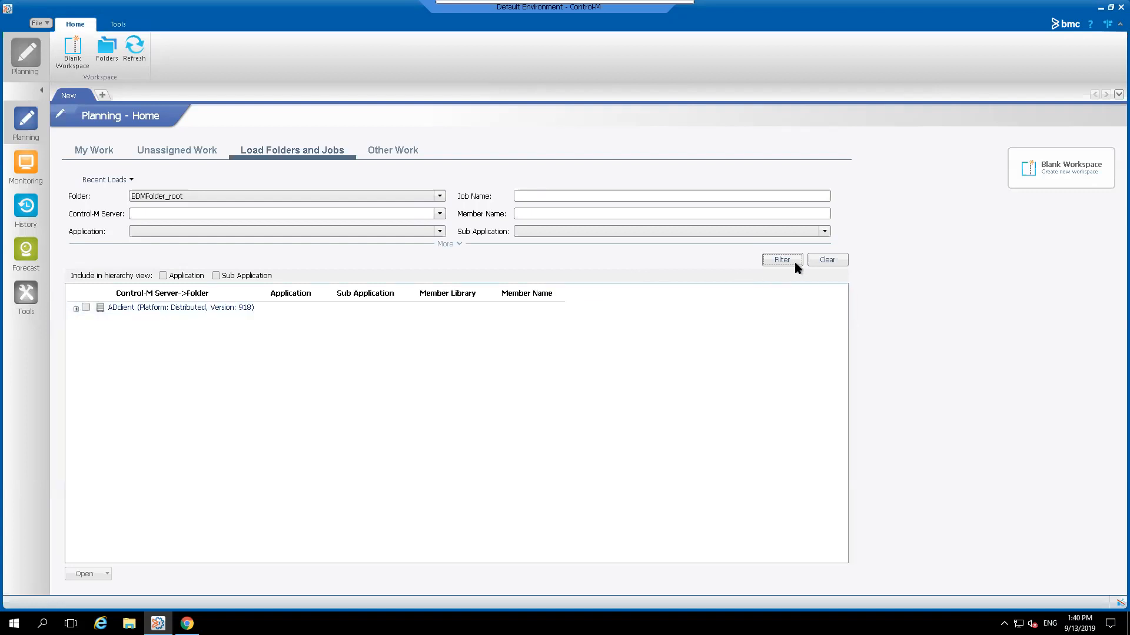
Step: In Control-M, open the jobs BDM_54 and BDM_55 from BDMFolder_root under the ADclient server in a workspace
left_click(77, 309)
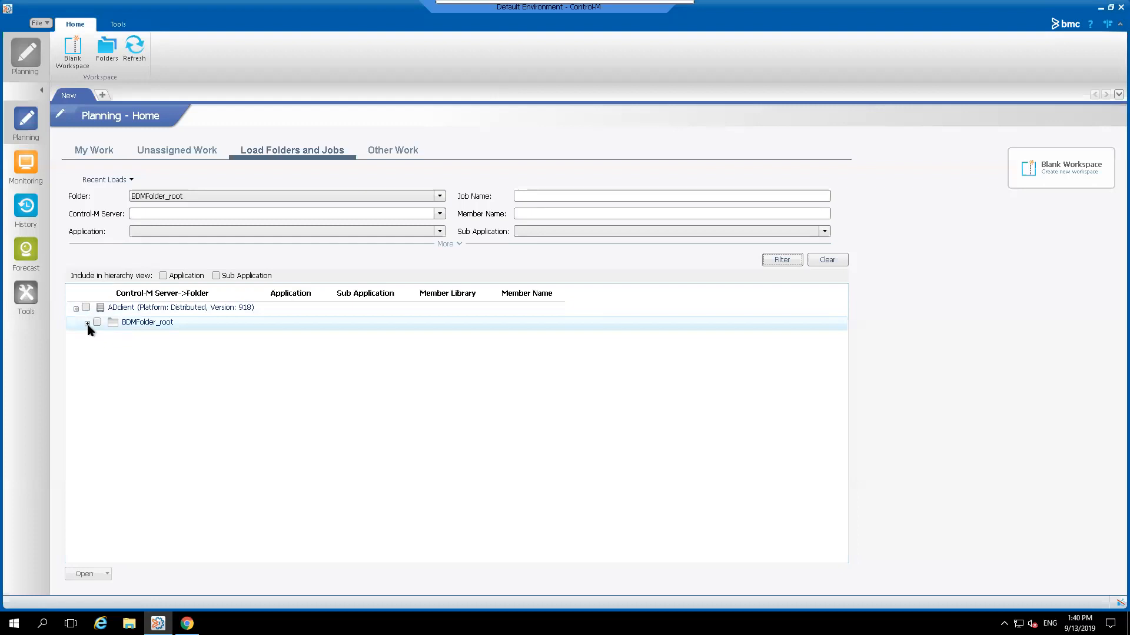
left_click(87, 324)
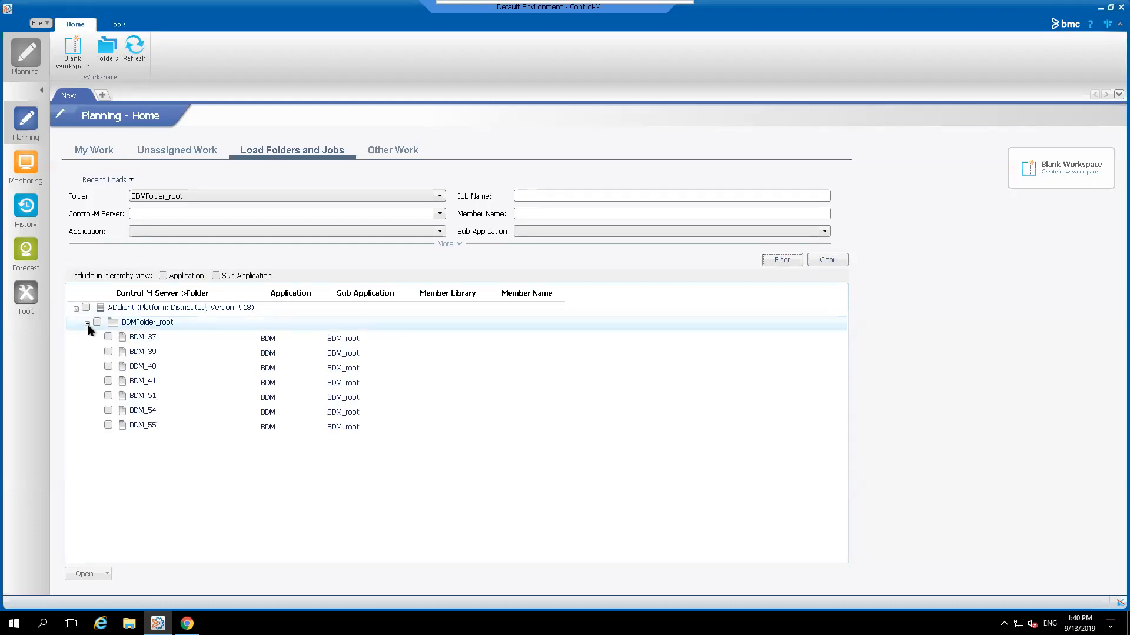
left_click(109, 410)
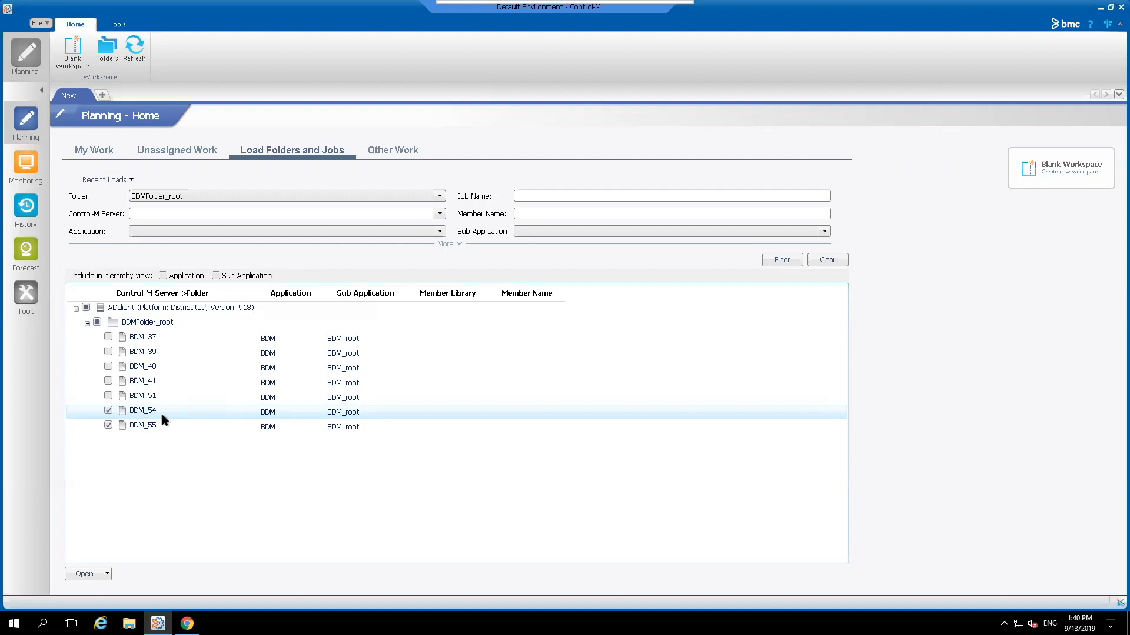
left_click(77, 573)
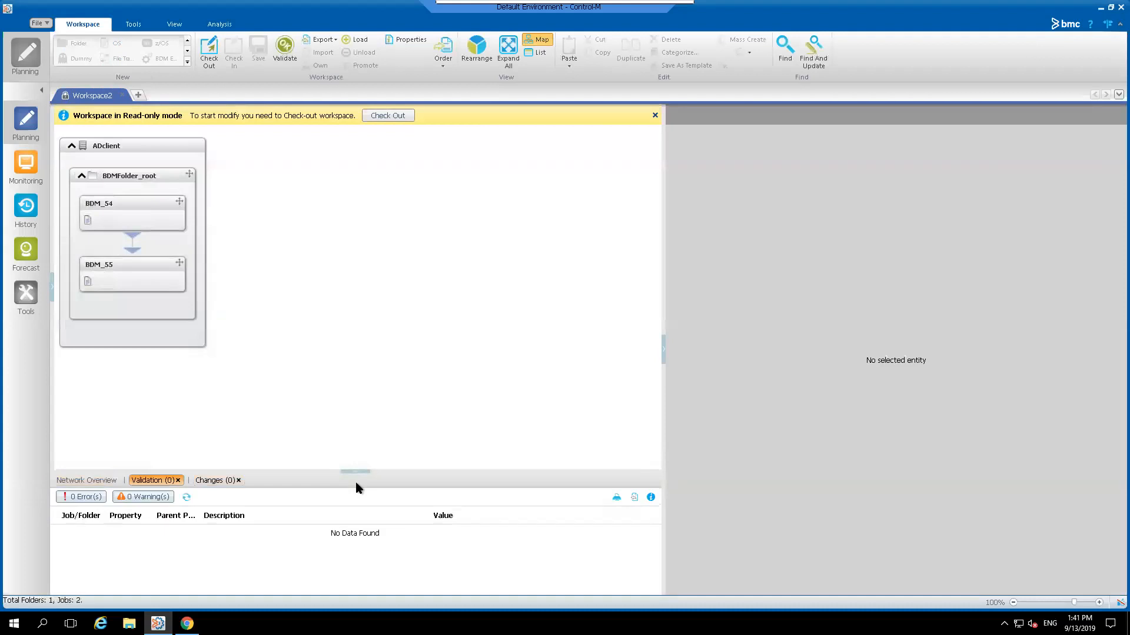
Step: Examine the summary, scheduling settings and out conditions of job BDM_54
left_click(122, 226)
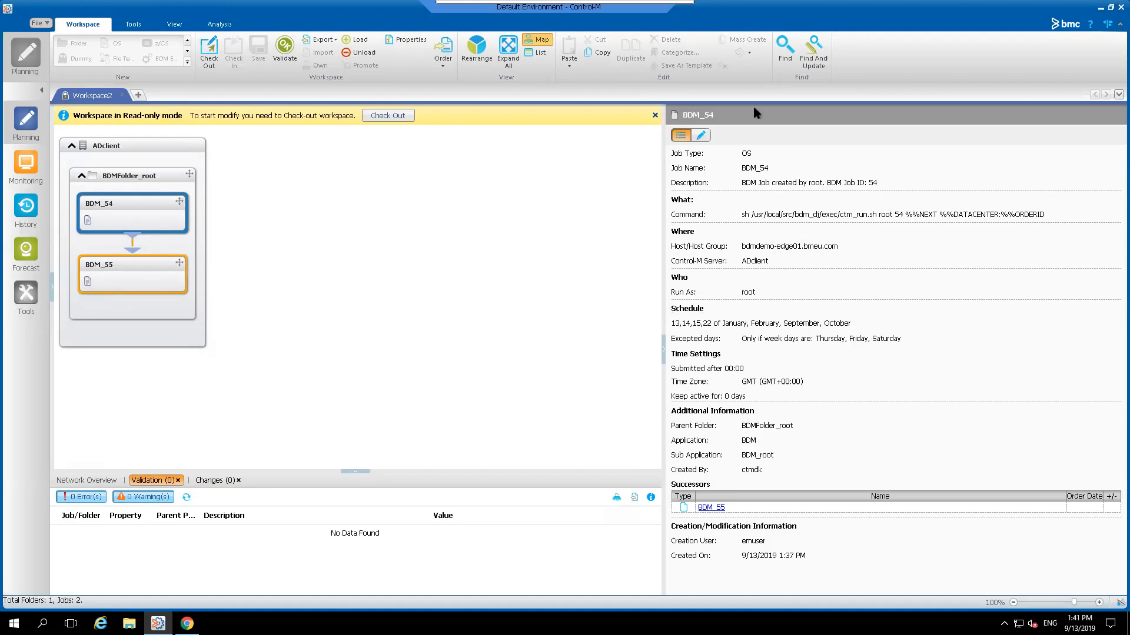
left_click(700, 137)
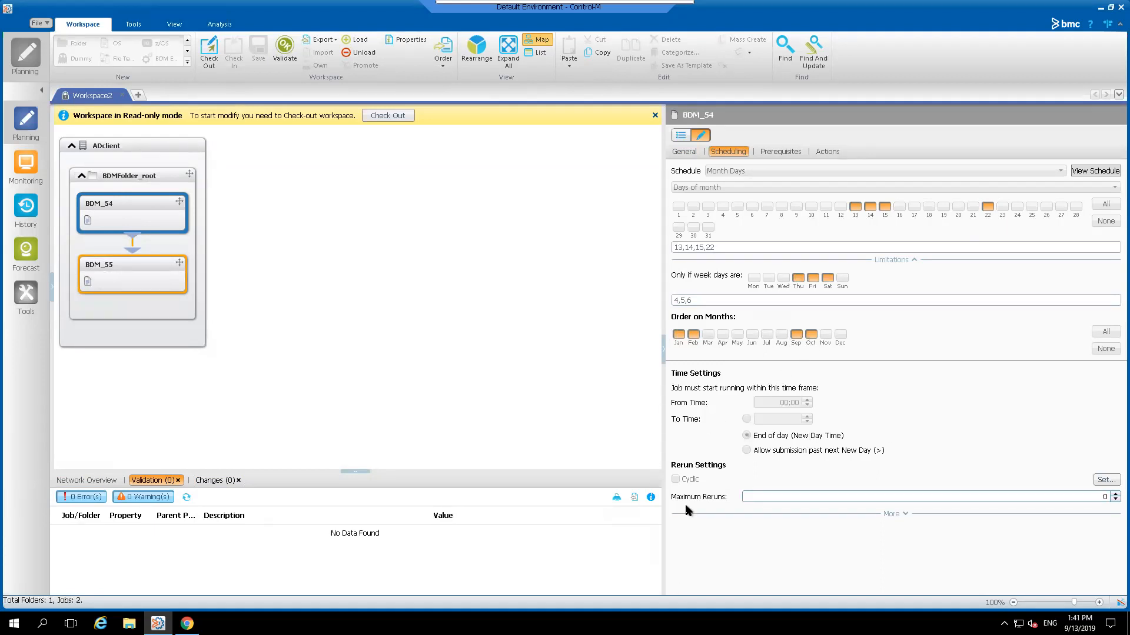
left_click(826, 152)
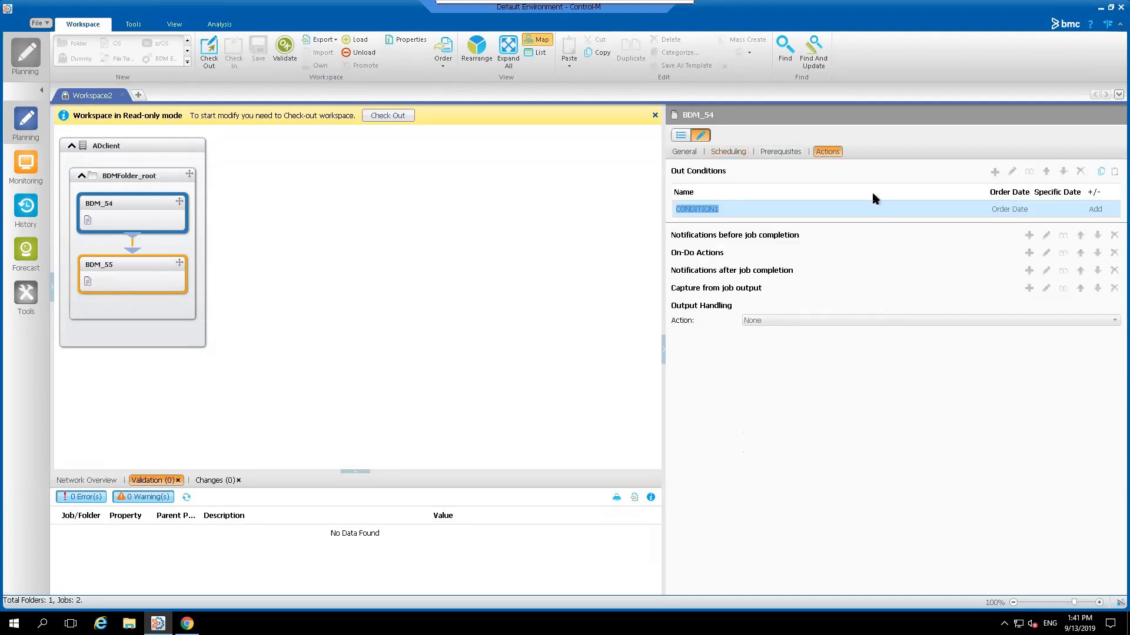
left_click(694, 211)
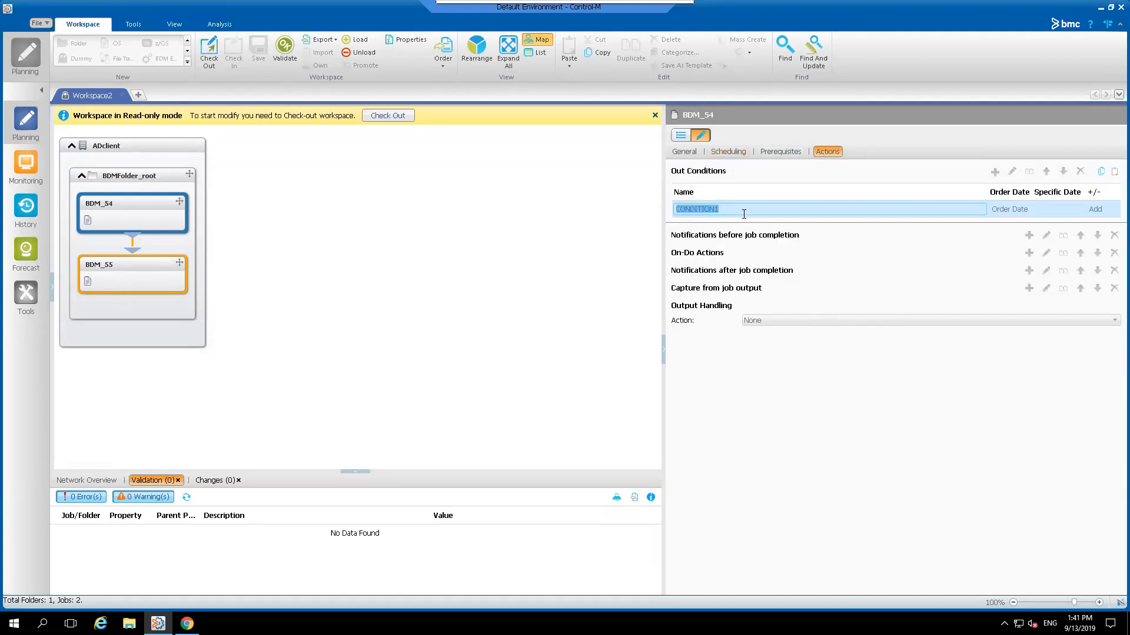
Step: Inspect the general details, scheduling, actions and prerequisites of job BDM_55 and the condition linking it to BDM_54
left_click(154, 261)
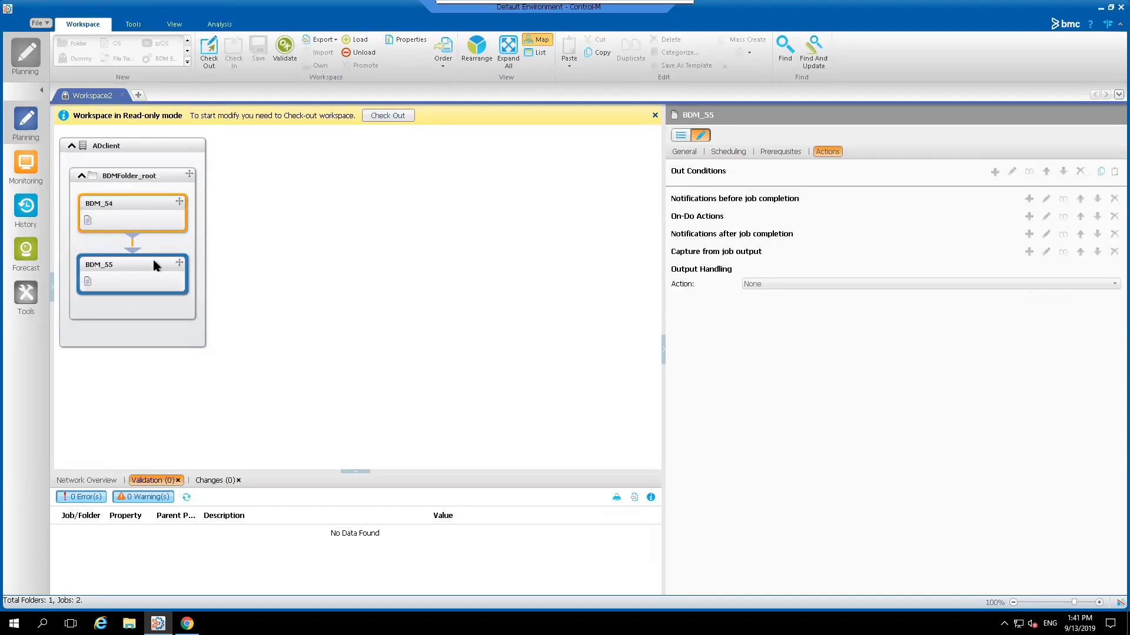
left_click(690, 152)
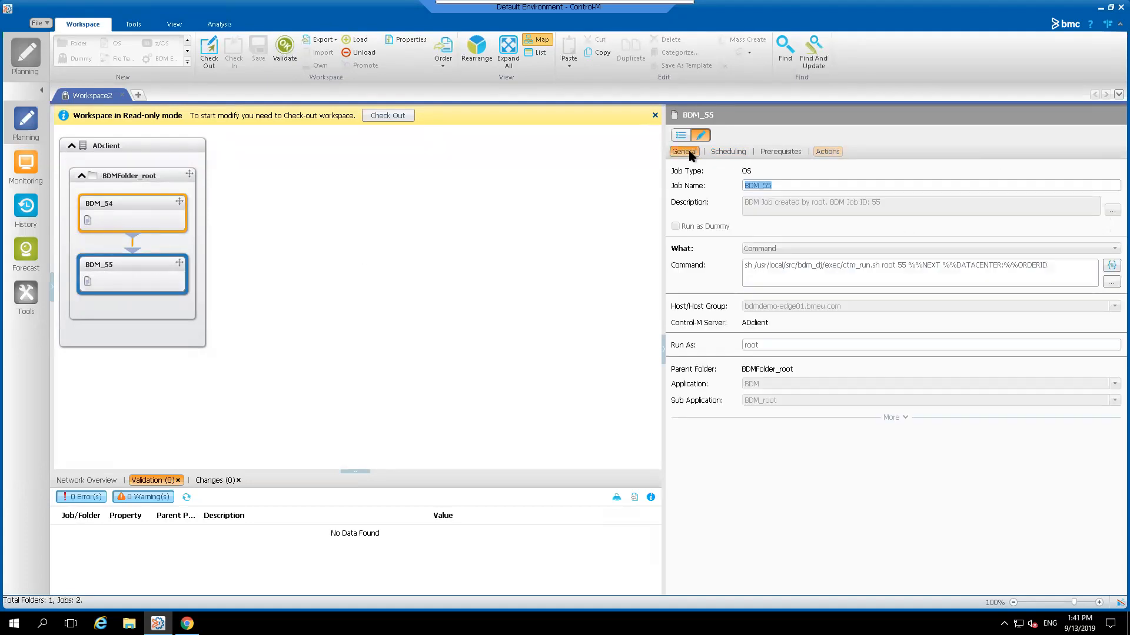
left_click(721, 152)
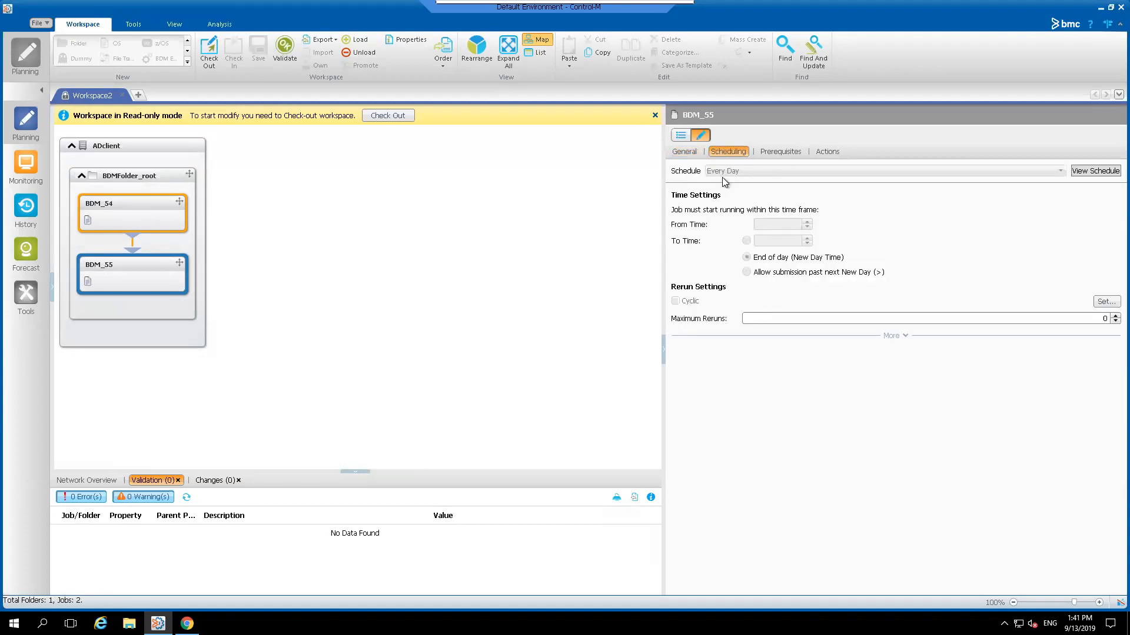
left_click(821, 151)
left_click(780, 151)
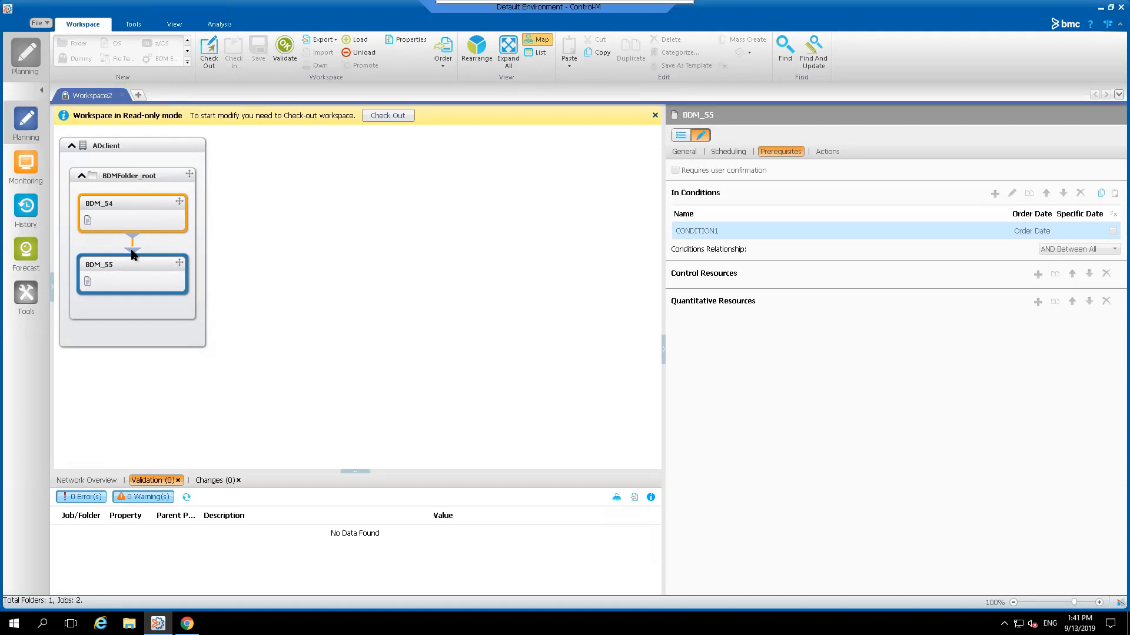
mouse_move(132, 253)
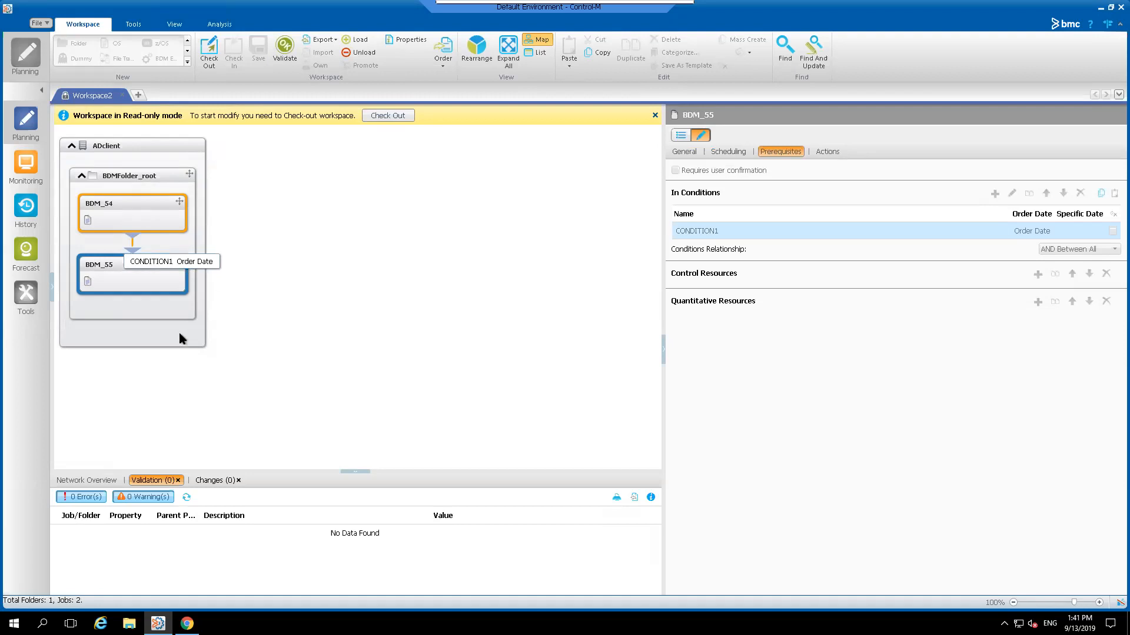
left_click(156, 325)
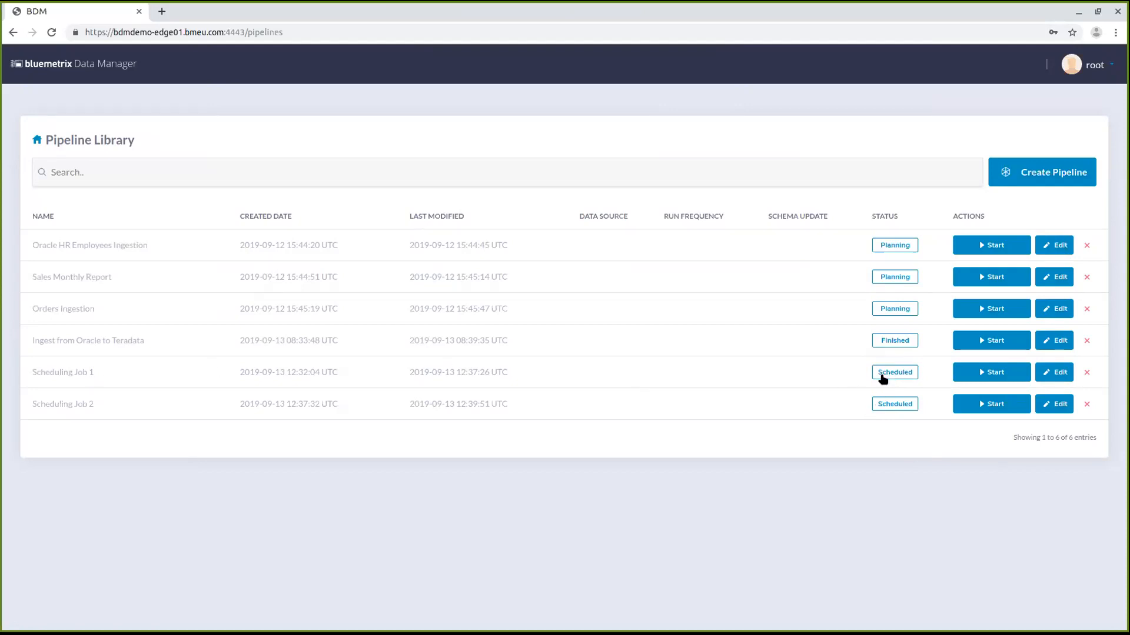
Step: Open the logs of the Scheduling Job 1 pipeline from the Pipeline Library and check the pipeline ID in the page address
left_click(895, 373)
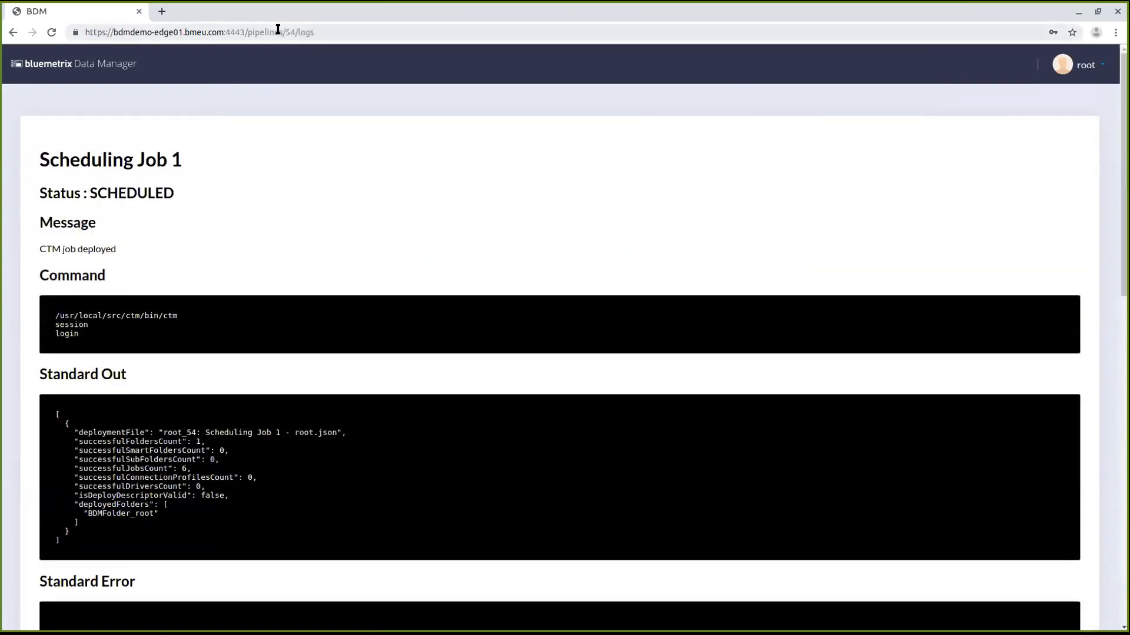
left_click(287, 31)
left_click(335, 31)
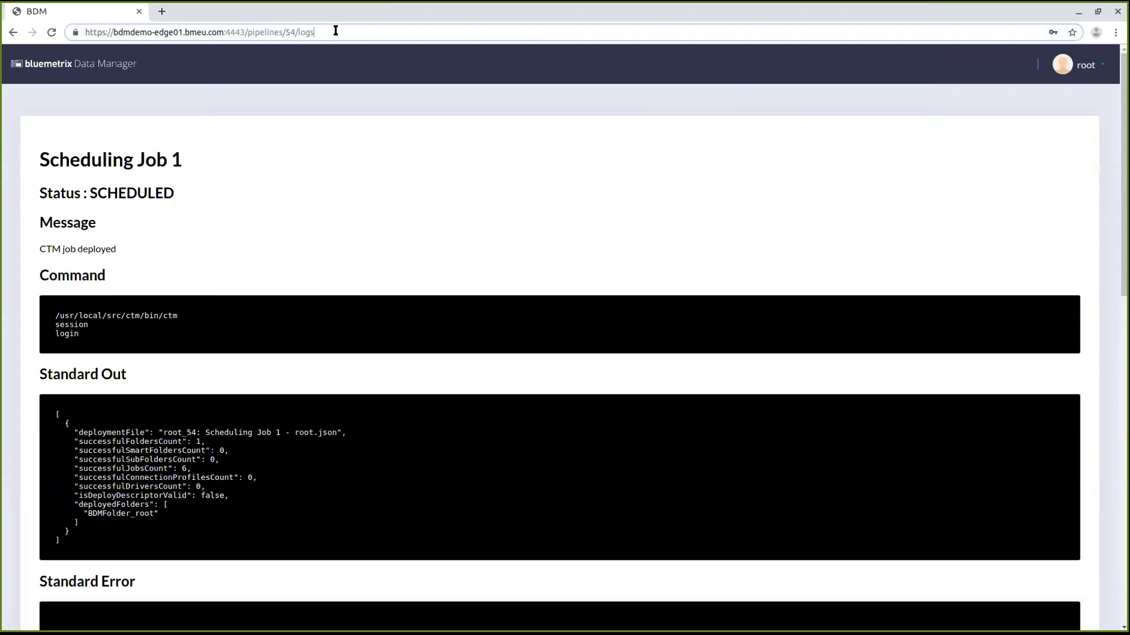
double_click(290, 32)
Step: Review the command output, connections and stages in the Scheduling Job 1 logs, and return to the Pipeline Library
scroll(166, 196, "down", 7)
scroll(180, 217, "down", 6)
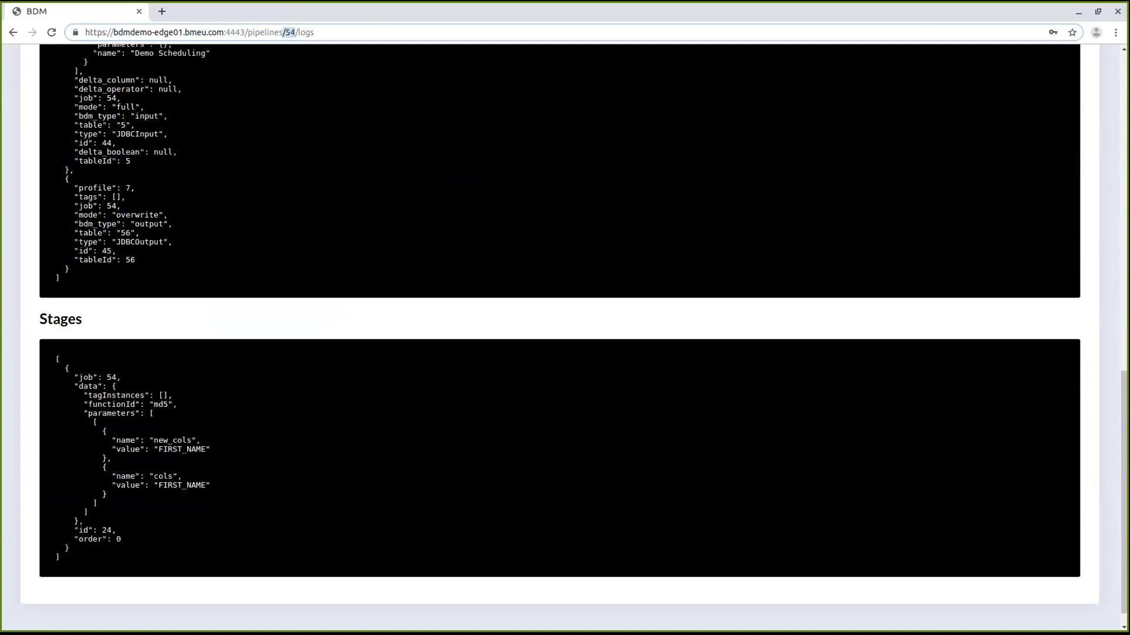
scroll(180, 217, "up", 11)
scroll(178, 210, "up", 3)
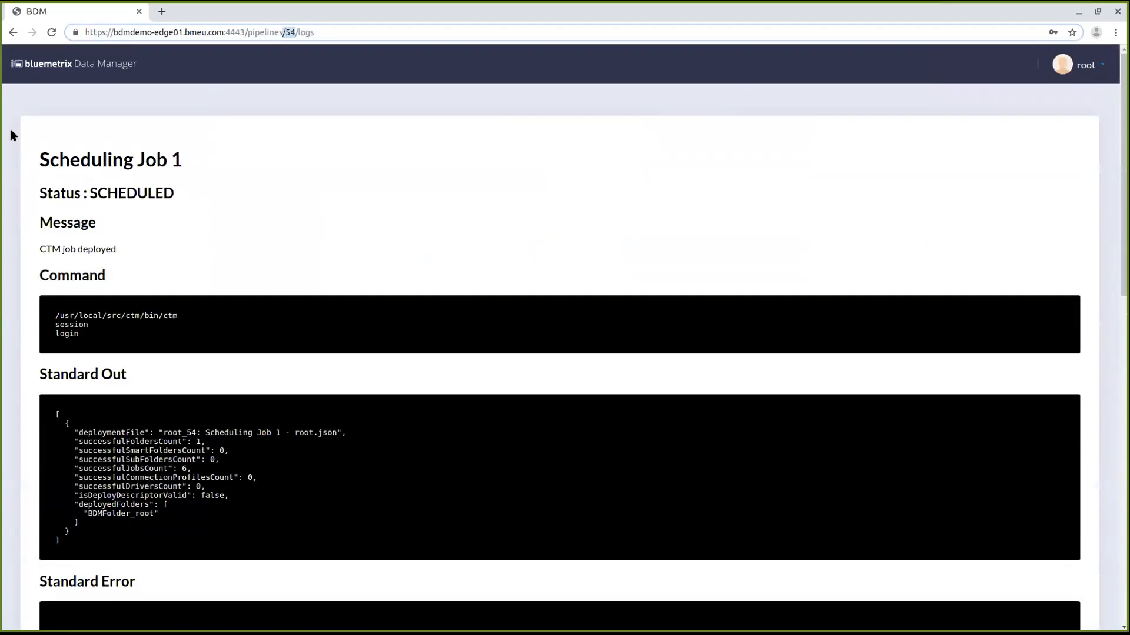
scroll(356, 272, "down", 13)
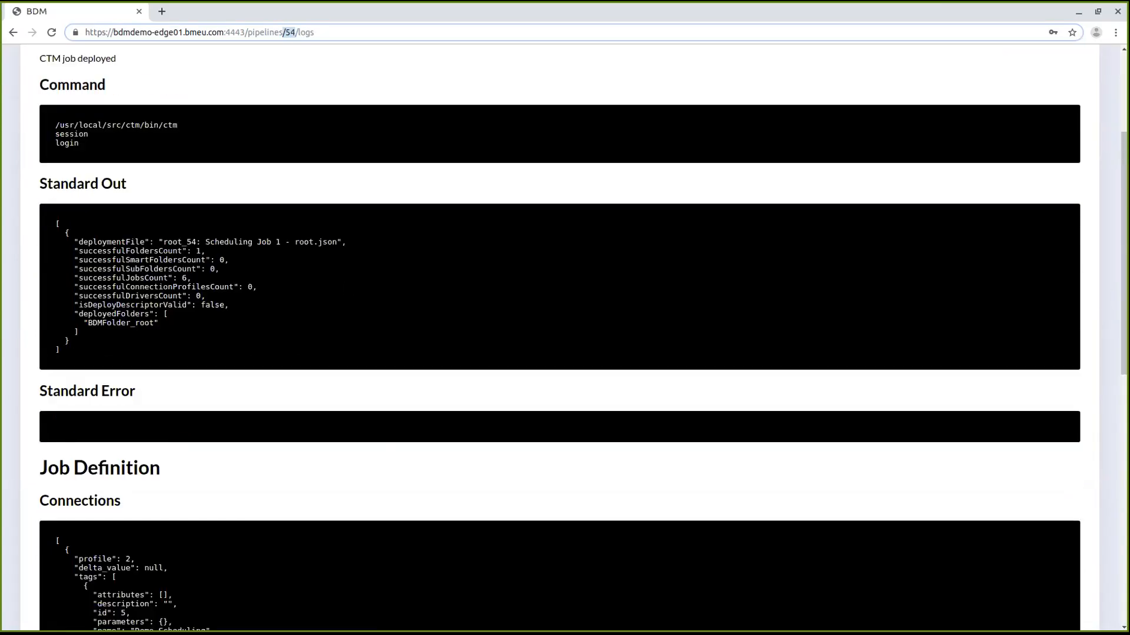
scroll(356, 273, "up", 4)
scroll(356, 273, "up", 9)
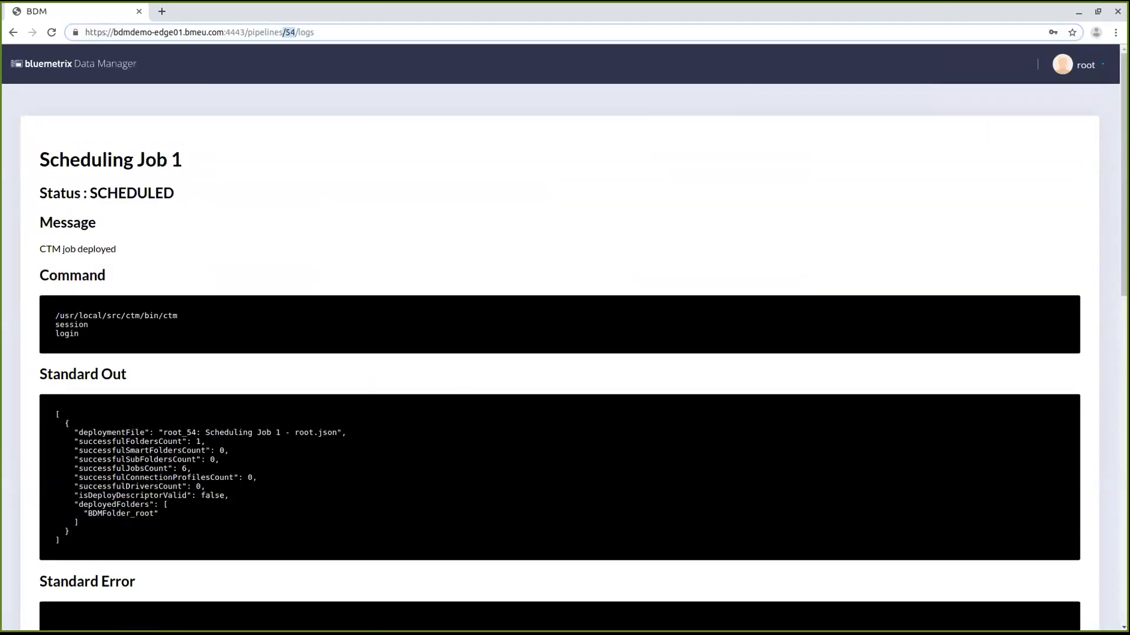
scroll(293, 507, "down", 15)
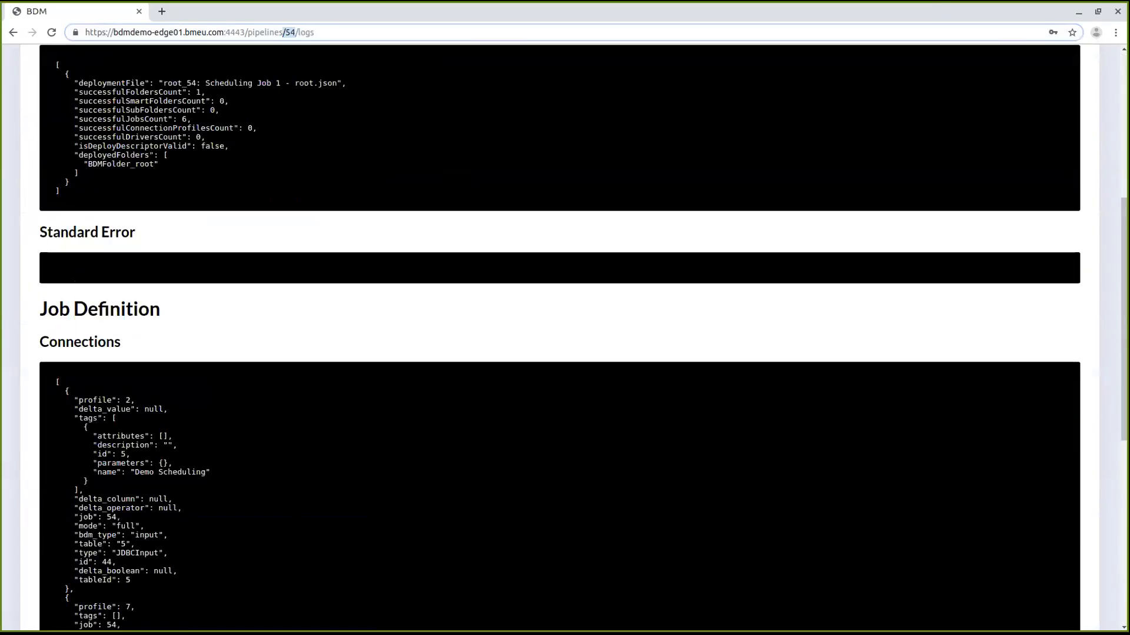
scroll(565, 335, "up", 15)
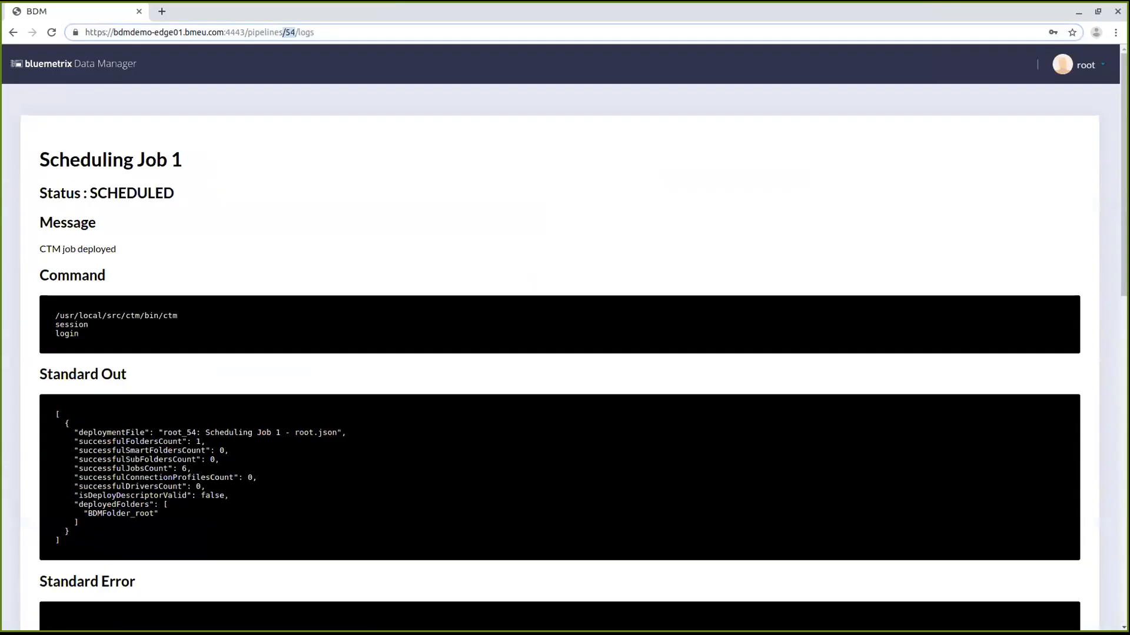
left_click(88, 62)
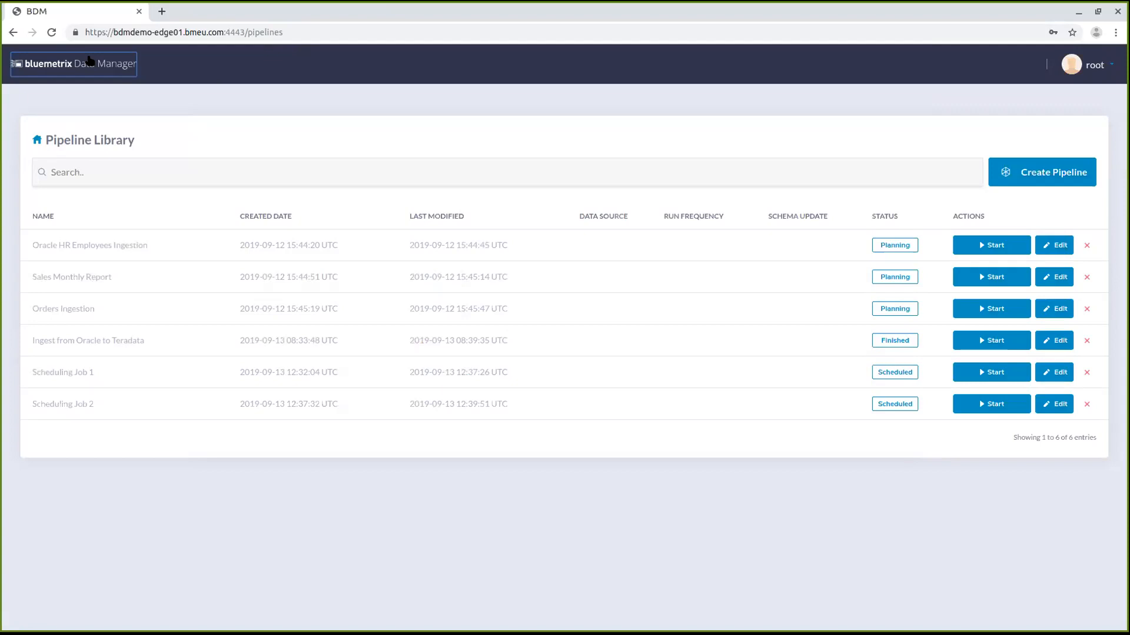